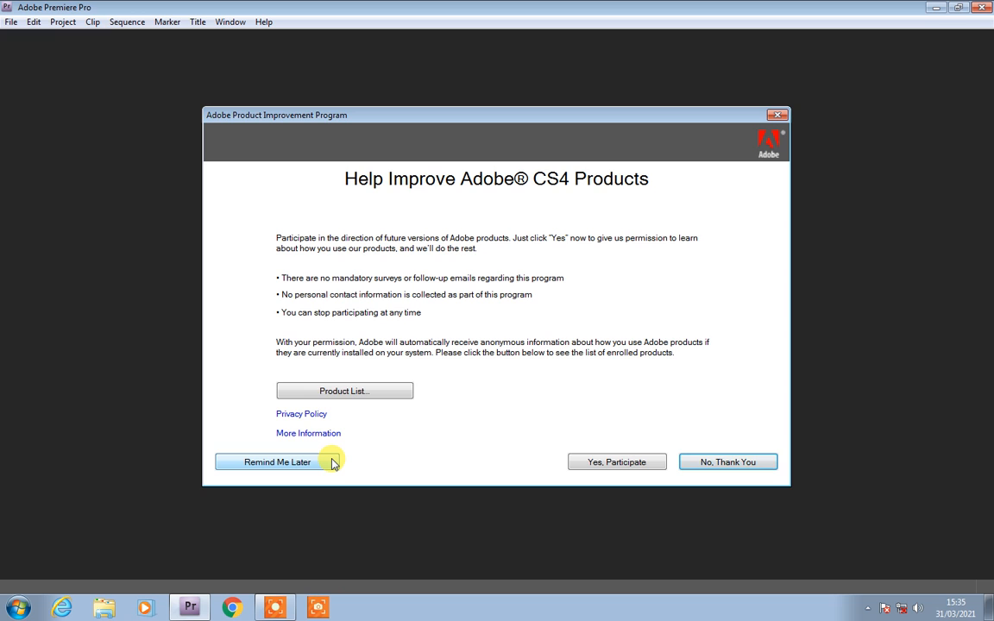
# Postpone the product improvement program prompt and create a new project named Untitled1
pyautogui.click(333, 464)
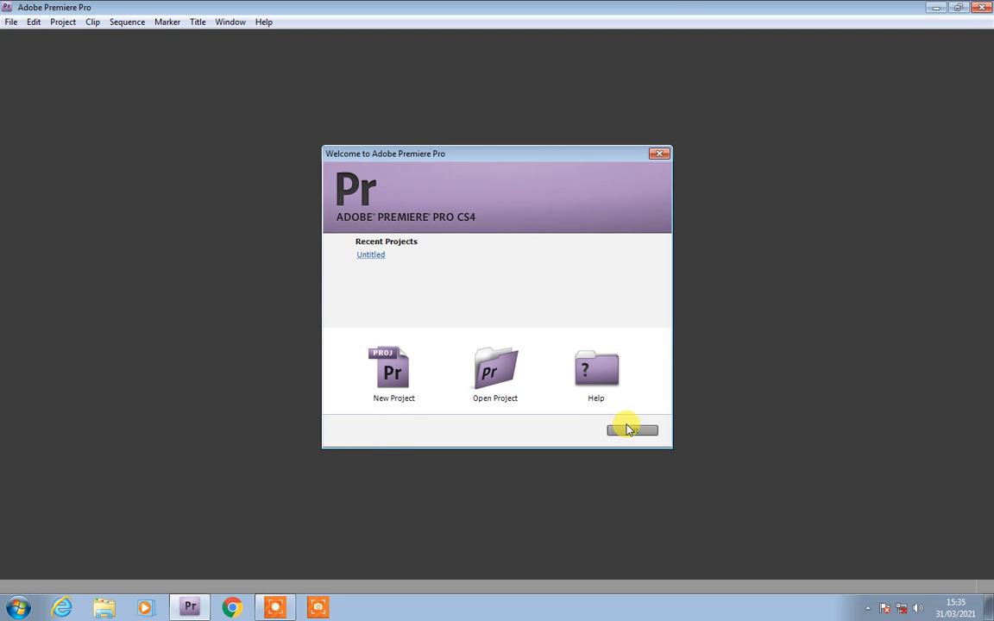
pyautogui.click(390, 397)
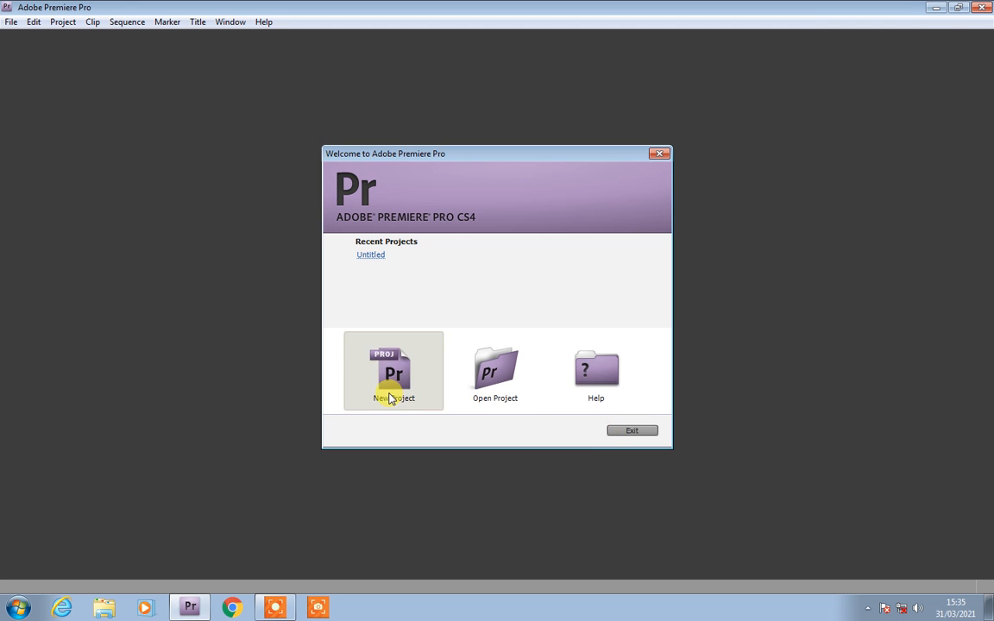
pyautogui.click(469, 465)
pyautogui.write('1')
pyautogui.click(575, 471)
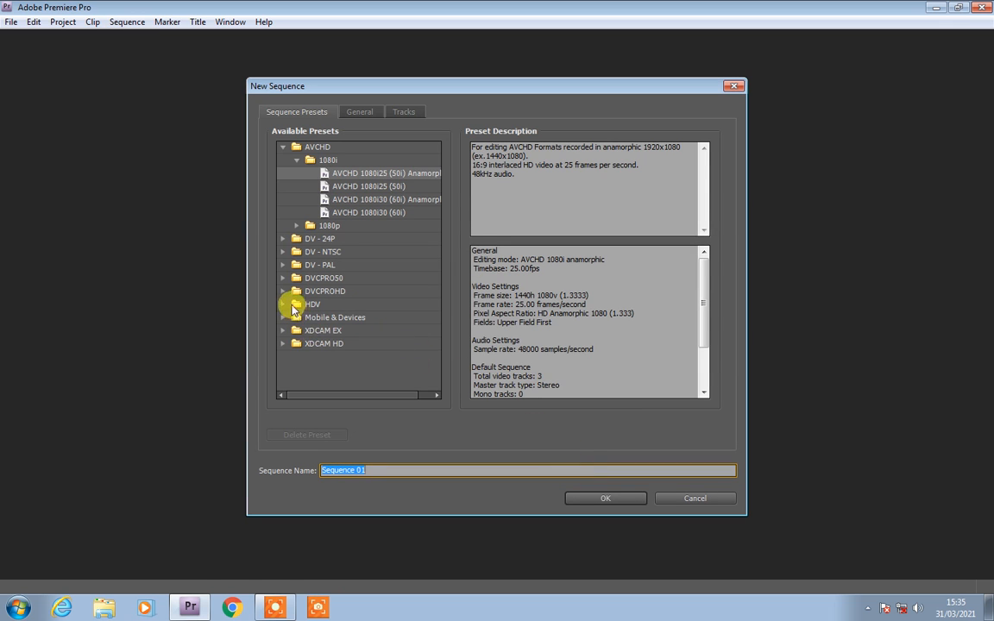
# Create Sequence 01 with the HDV 720p25 preset
pyautogui.click(284, 306)
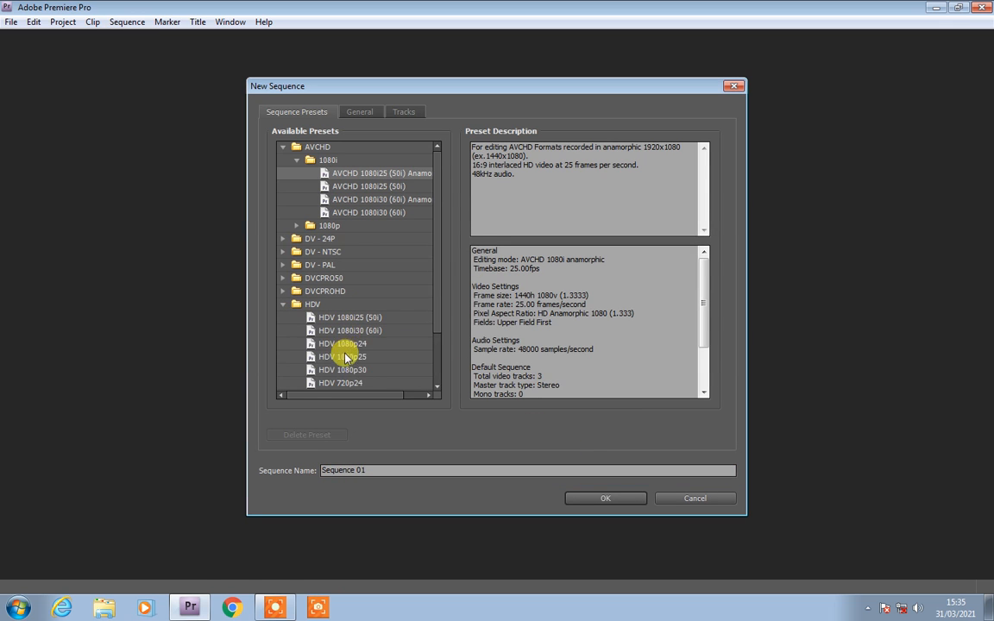
pyautogui.scroll(-2, 389, 345)
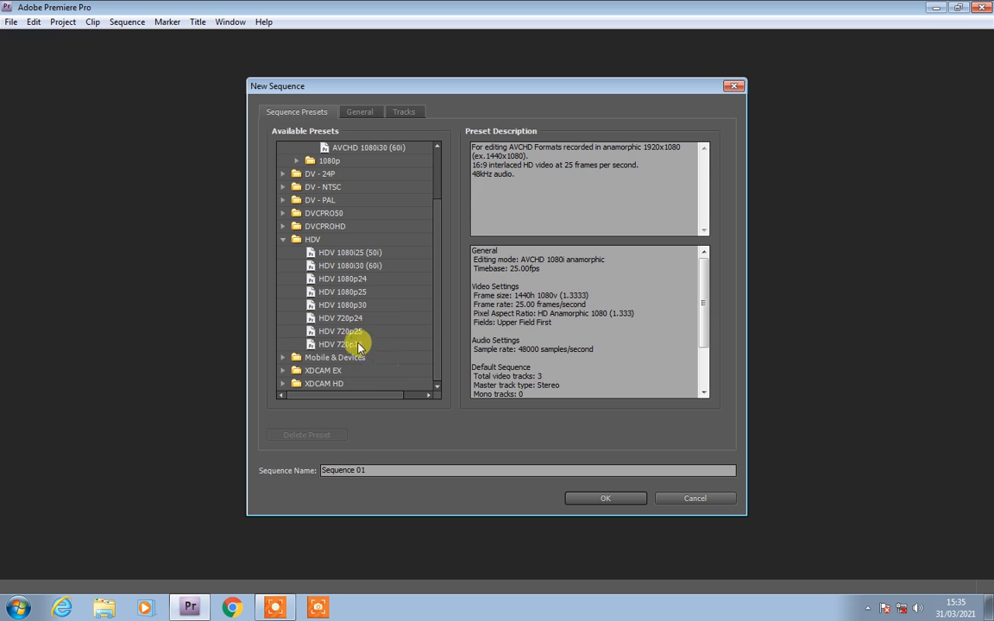
pyautogui.click(354, 335)
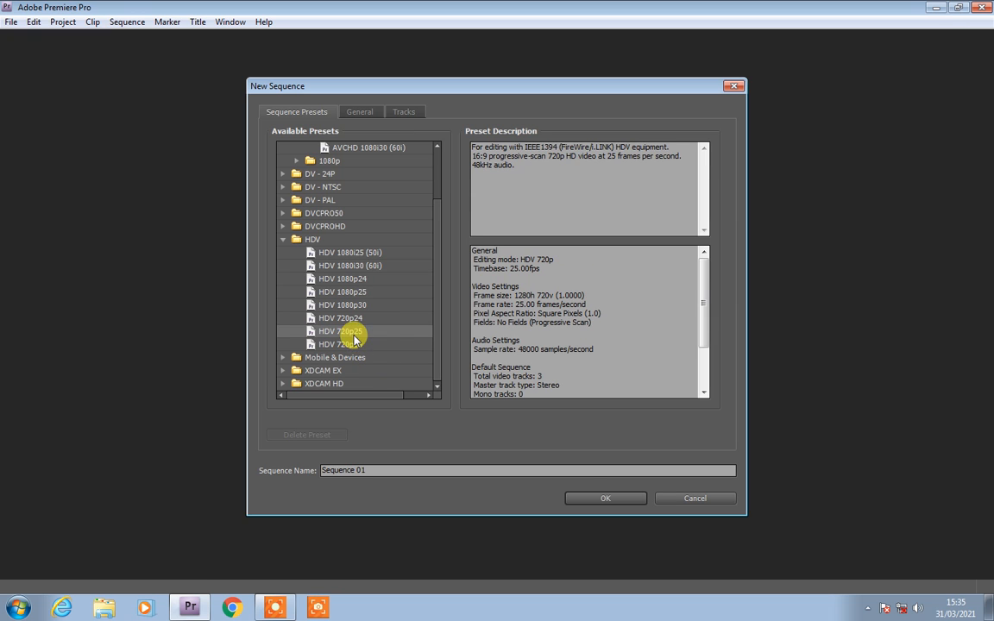
pyautogui.click(594, 499)
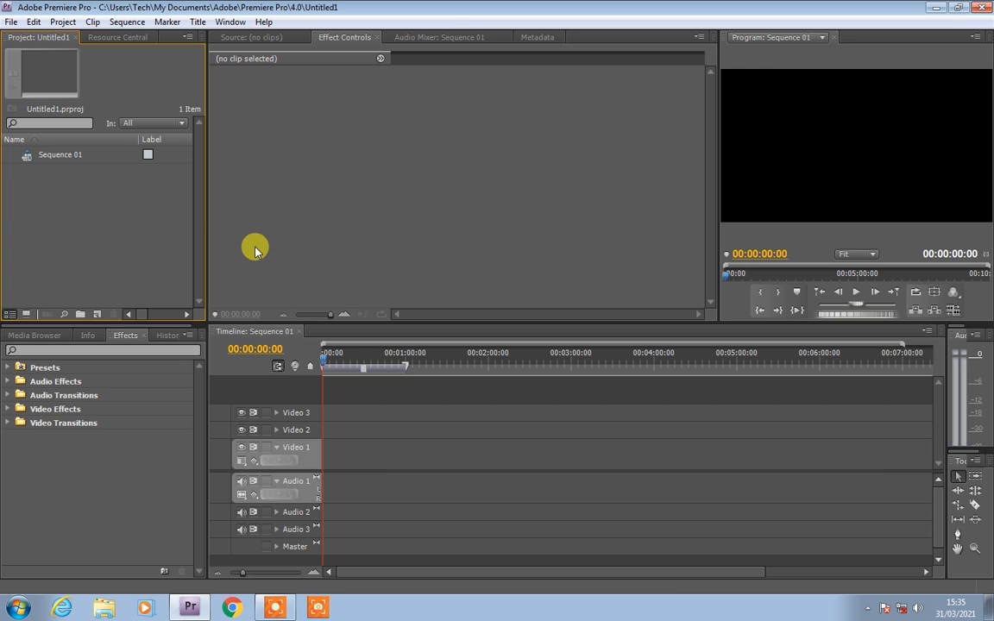
# Import Sequence 01_2.mpg and Sequence 01_21.mpg from the recording folder on drive D into the project
pyautogui.doubleClick(97, 216)
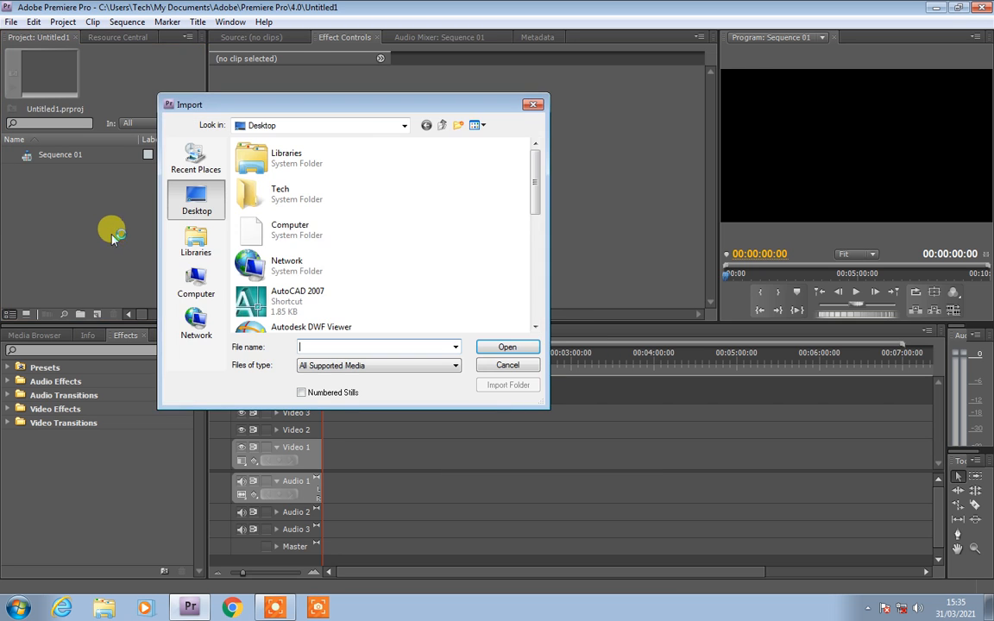
pyautogui.click(196, 281)
pyautogui.doubleClick(263, 212)
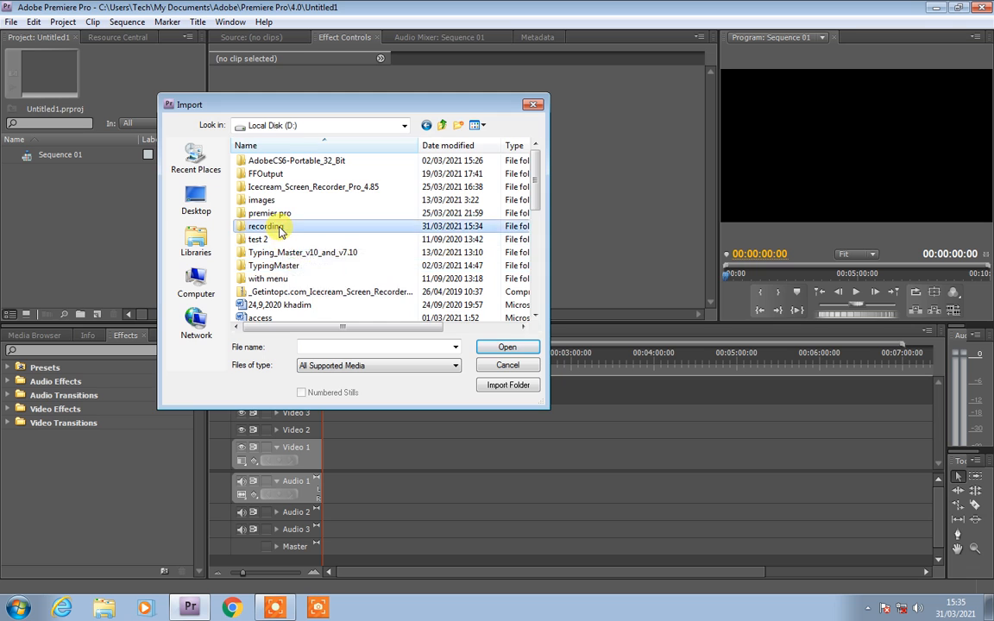
pyautogui.doubleClick(269, 227)
pyautogui.moveTo(533, 209); pyautogui.dragTo(548, 307)
pyautogui.click(348, 307)
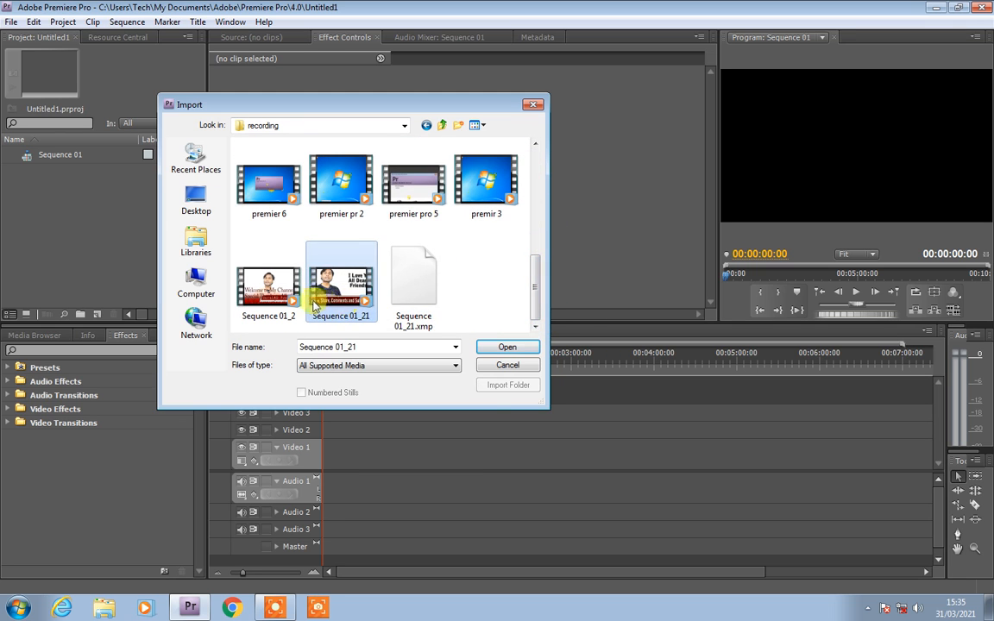
pyautogui.keyDown('ctrl'); pyautogui.click(265, 298); pyautogui.keyUp('ctrl')
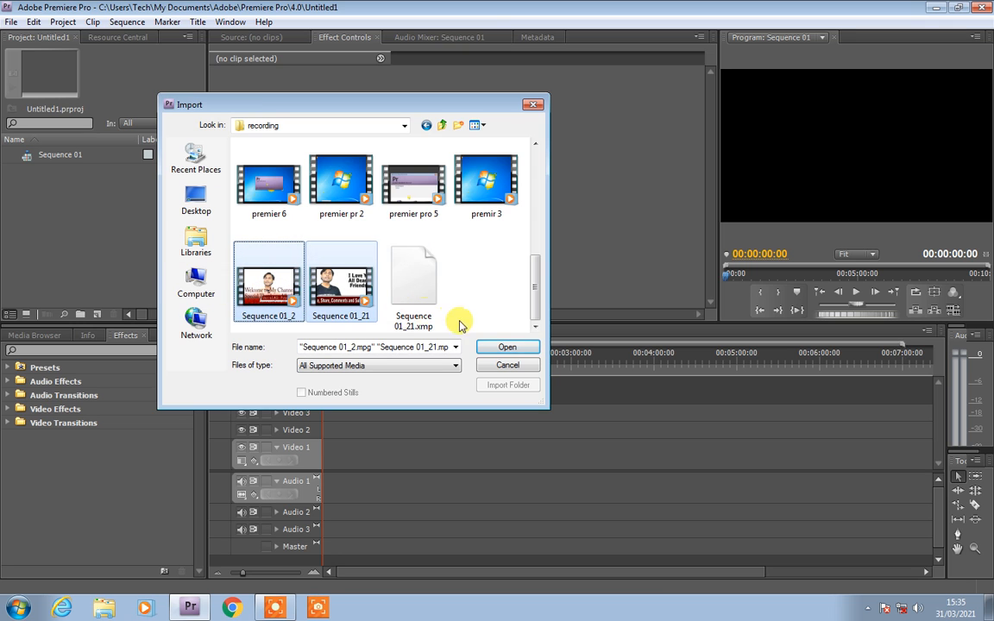
pyautogui.press('Return')
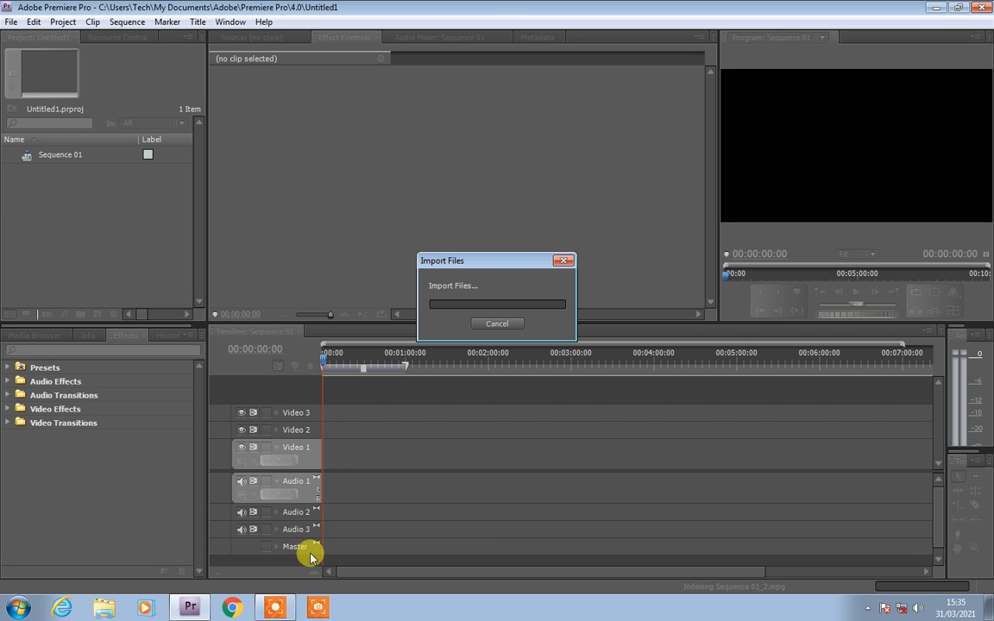
pyautogui.click(277, 608)
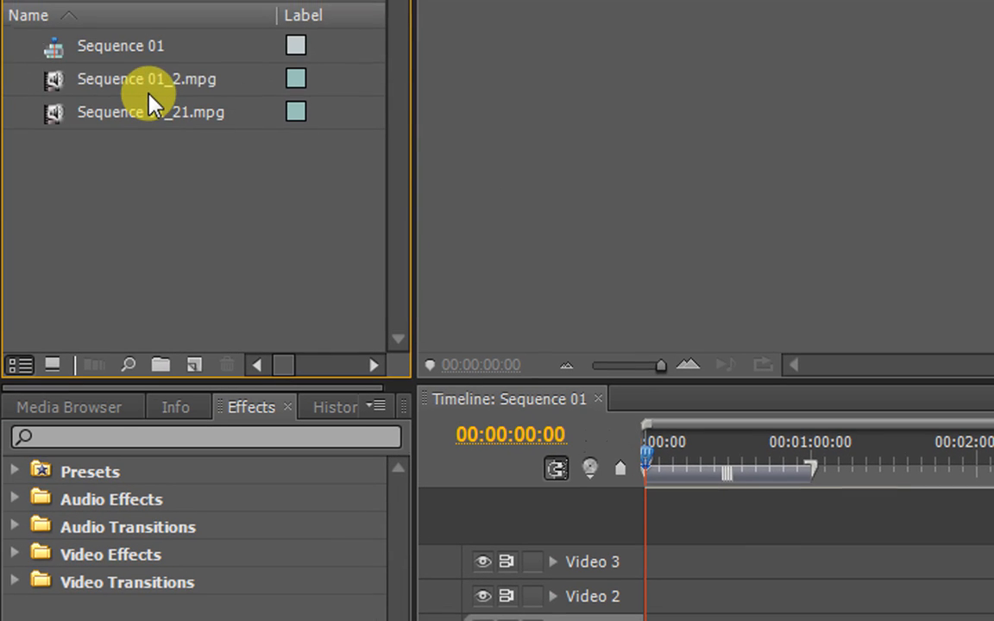
# Inspect the thumbnails and clip information of the two imported videos in the project
pyautogui.click(128, 41)
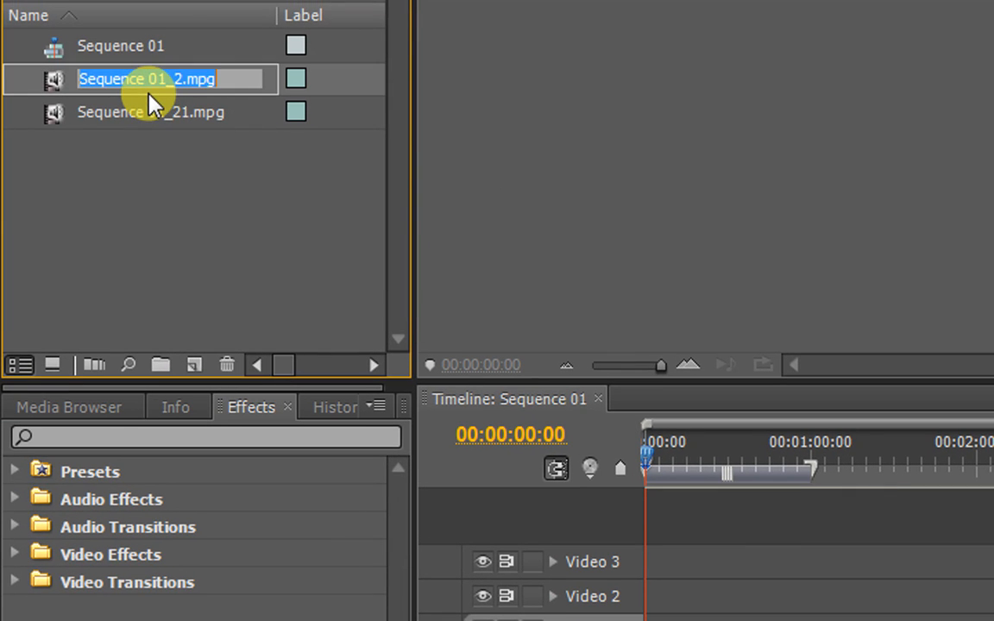
pyautogui.click(113, 68)
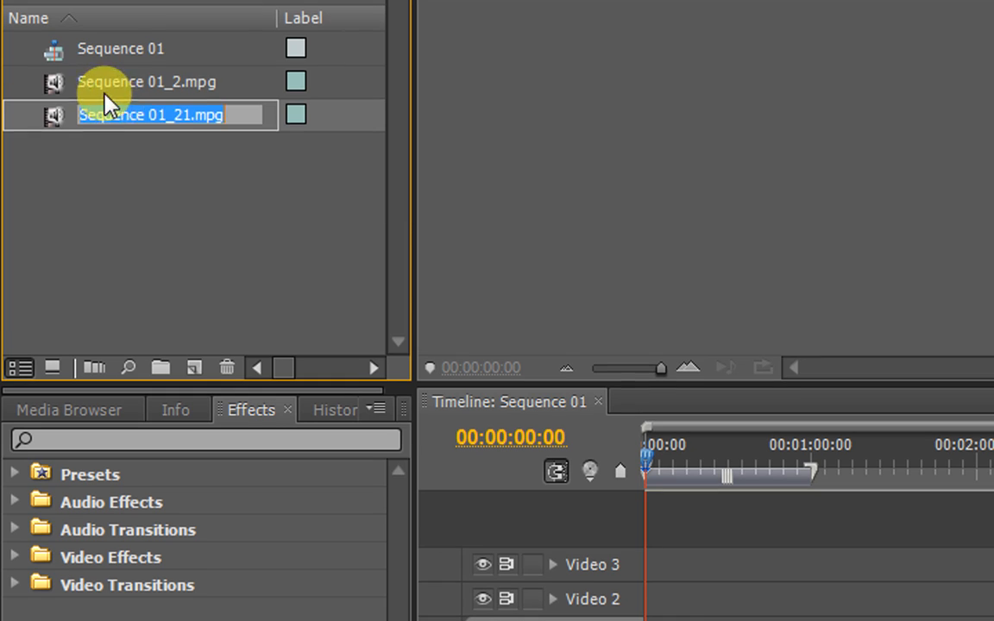
pyautogui.click(106, 87)
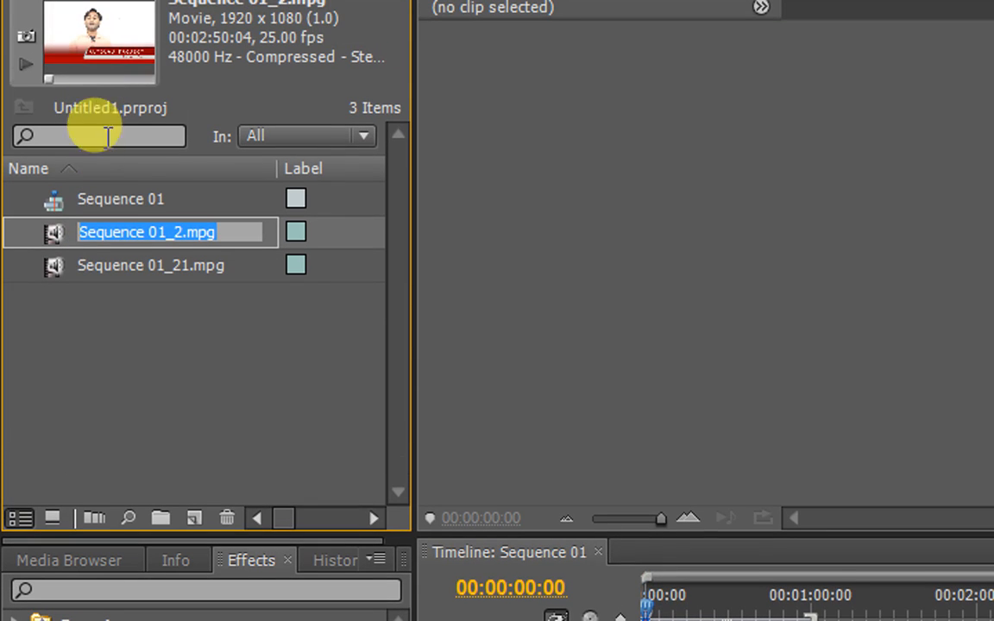
pyautogui.click(102, 117)
pyautogui.click(102, 265)
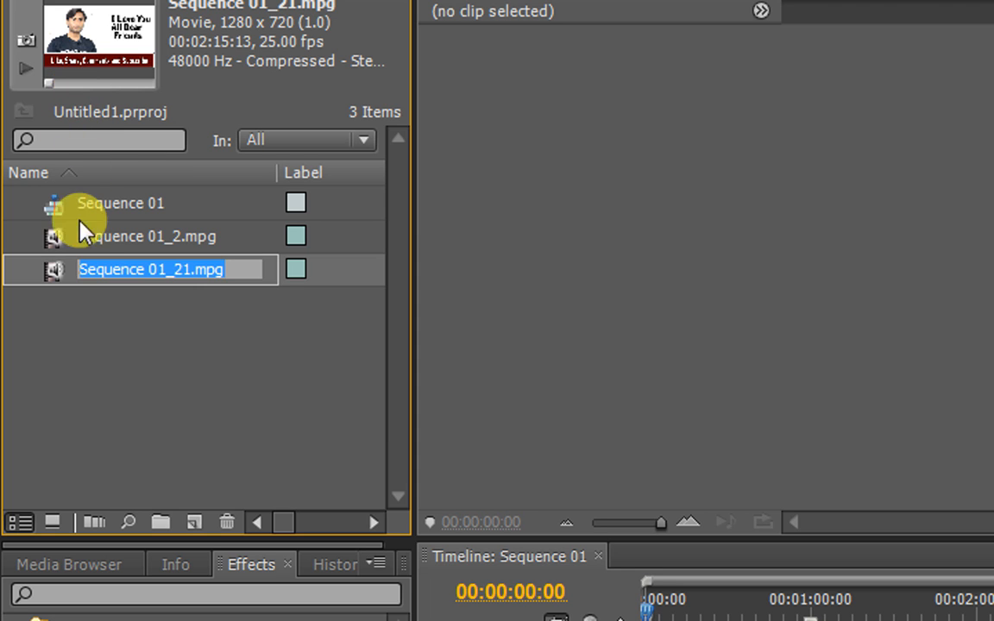
# Load Sequence 01_21.mpg into the Source monitor
pyautogui.click(74, 291)
pyautogui.click(58, 278)
pyautogui.moveTo(58, 278); pyautogui.dragTo(605, 274)
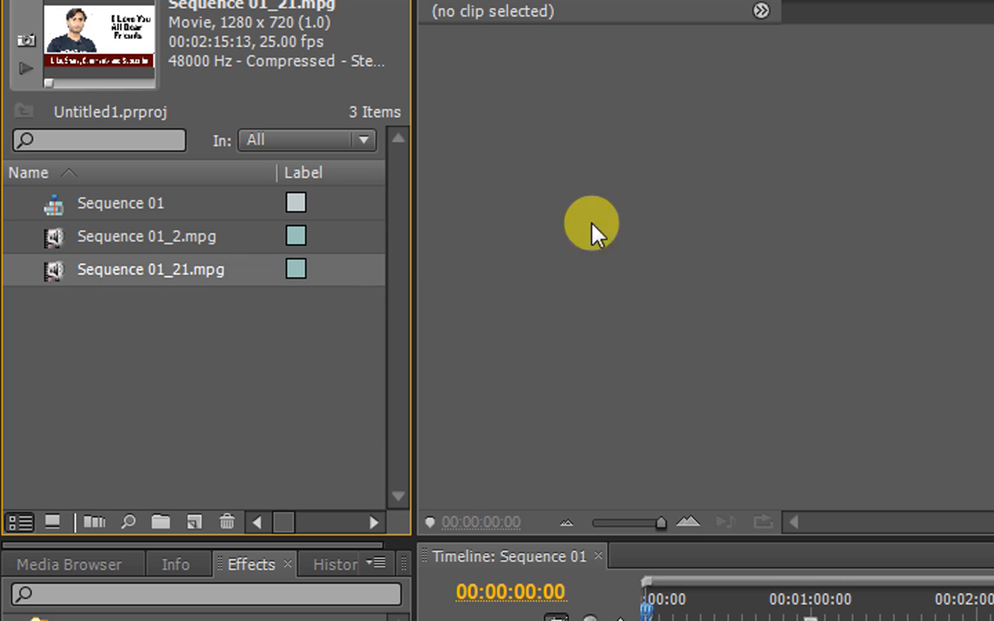
pyautogui.click(540, 79)
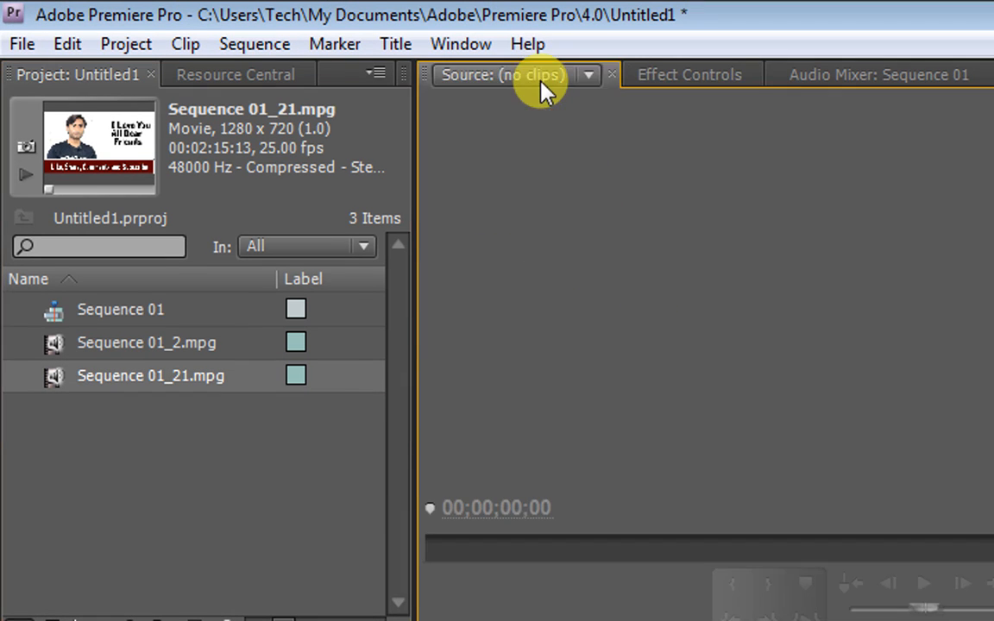
pyautogui.click(136, 377)
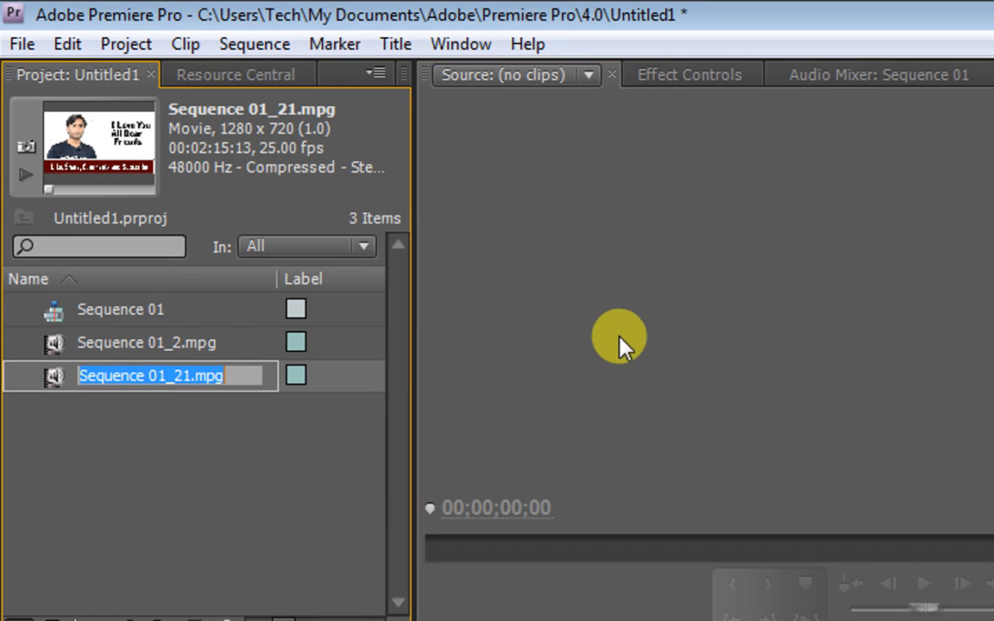
pyautogui.doubleClick(54, 378)
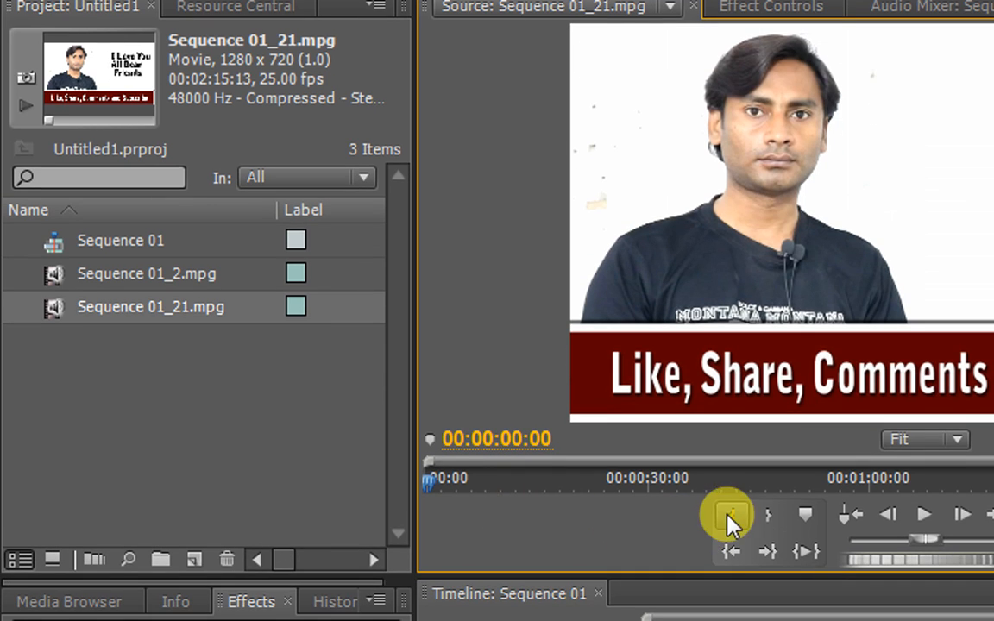
# Mark a section of Sequence 01_21.mpg ending at 00:00:34:19 and place it on the Video 1 and Audio 1 tracks
pyautogui.moveTo(436, 489); pyautogui.dragTo(684, 489)
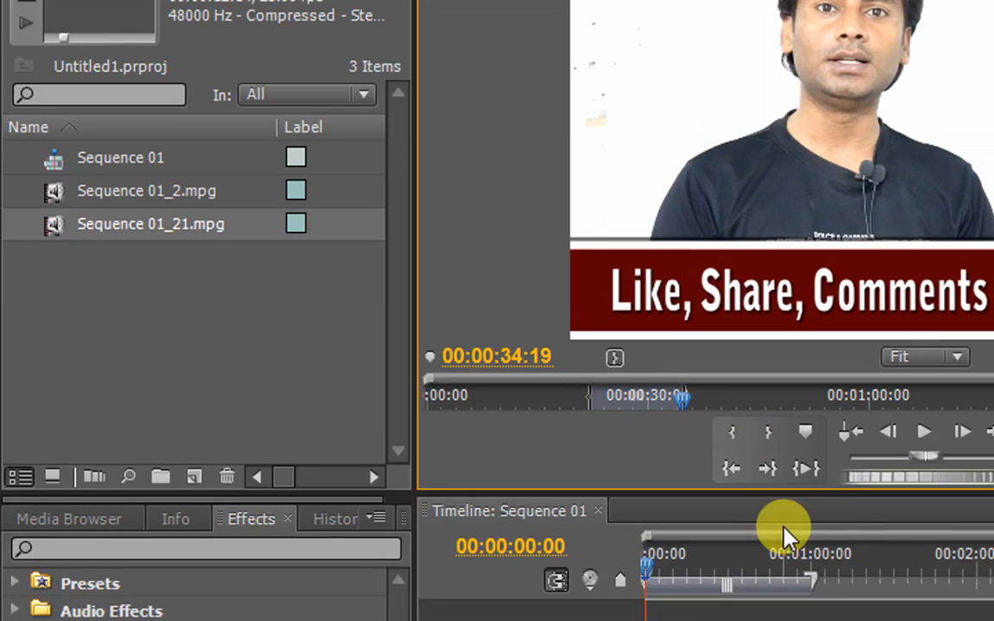
pyautogui.moveTo(820, 166); pyautogui.dragTo(807, 620)
pyautogui.moveTo(807, 541); pyautogui.dragTo(680, 536)
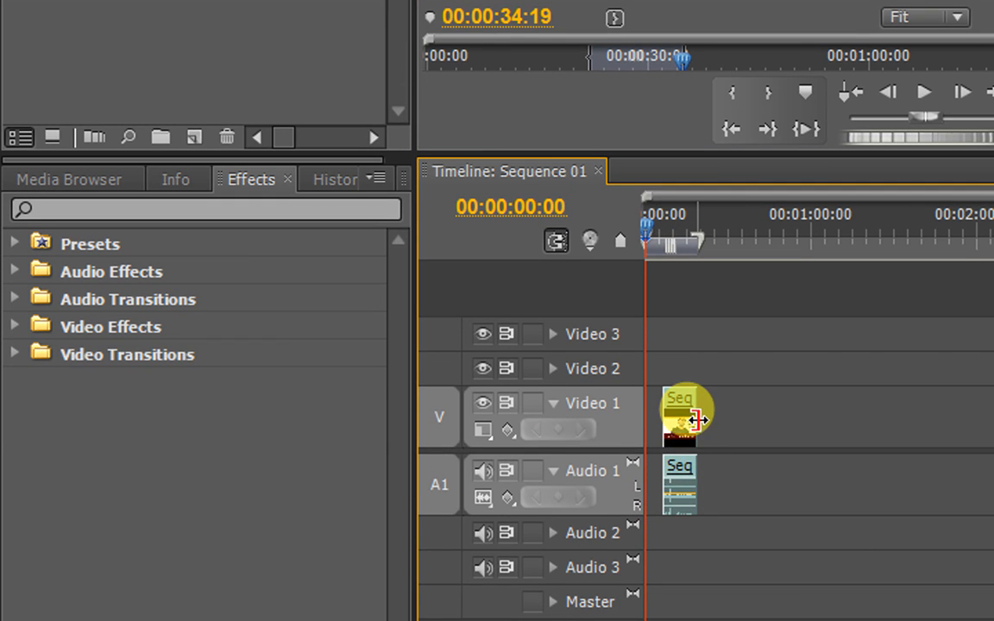
# Move the Sequence 01_21.mpg clip to the start of the sequence and collapse the Video 1 track
pyautogui.press('=')
pyautogui.press('=')
pyautogui.press('=')
pyautogui.moveTo(879, 425); pyautogui.dragTo(682, 442)
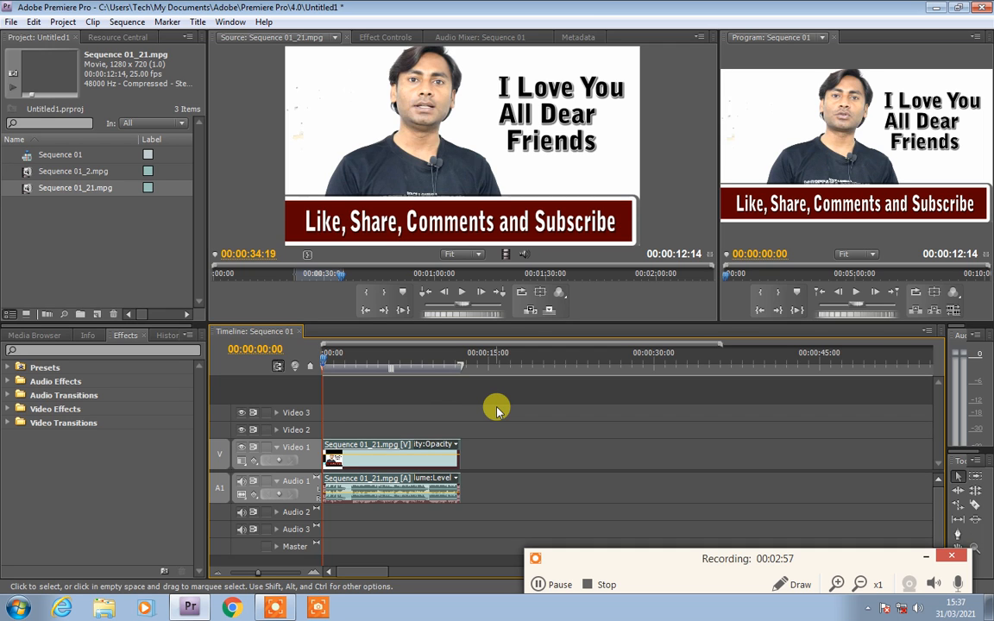
pyautogui.click(277, 449)
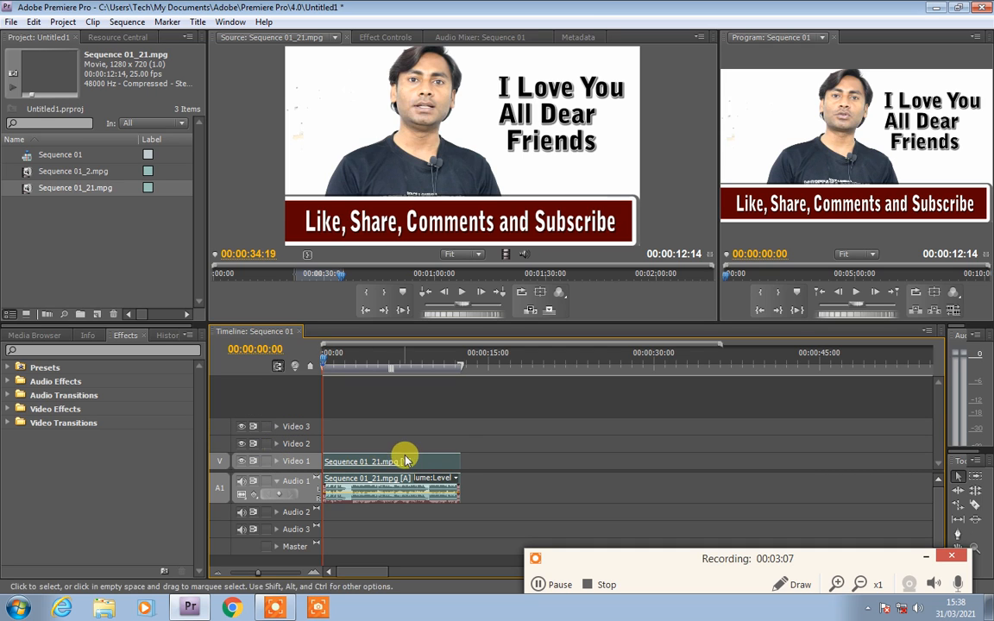
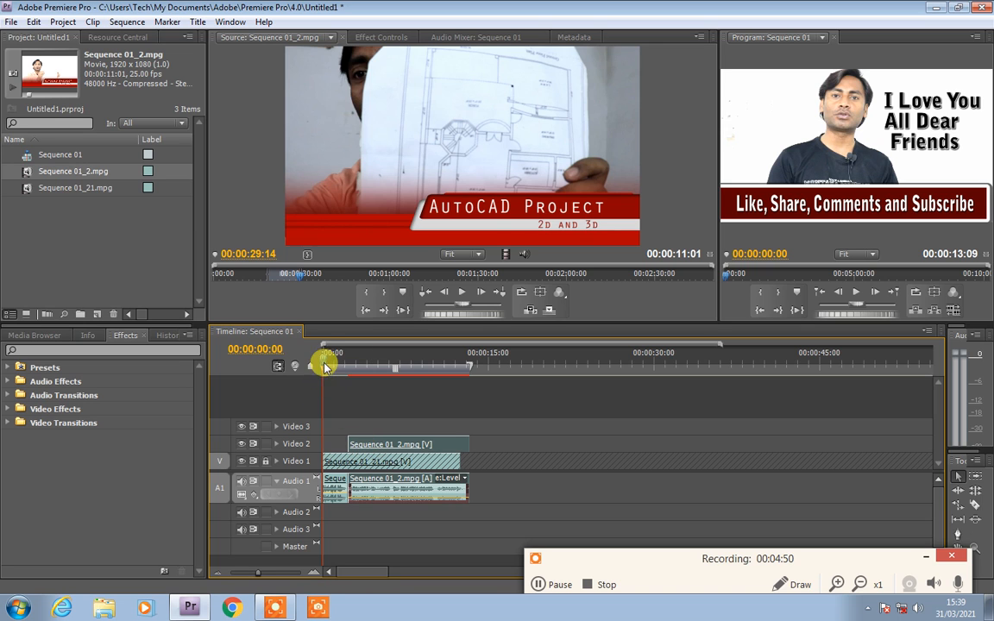
# Move the Sequence 01_2.mpg audio to Audio 3, and delete that clip's video and audio from the timeline
pyautogui.moveTo(326, 354); pyautogui.dragTo(298, 376)
pyautogui.click(391, 466)
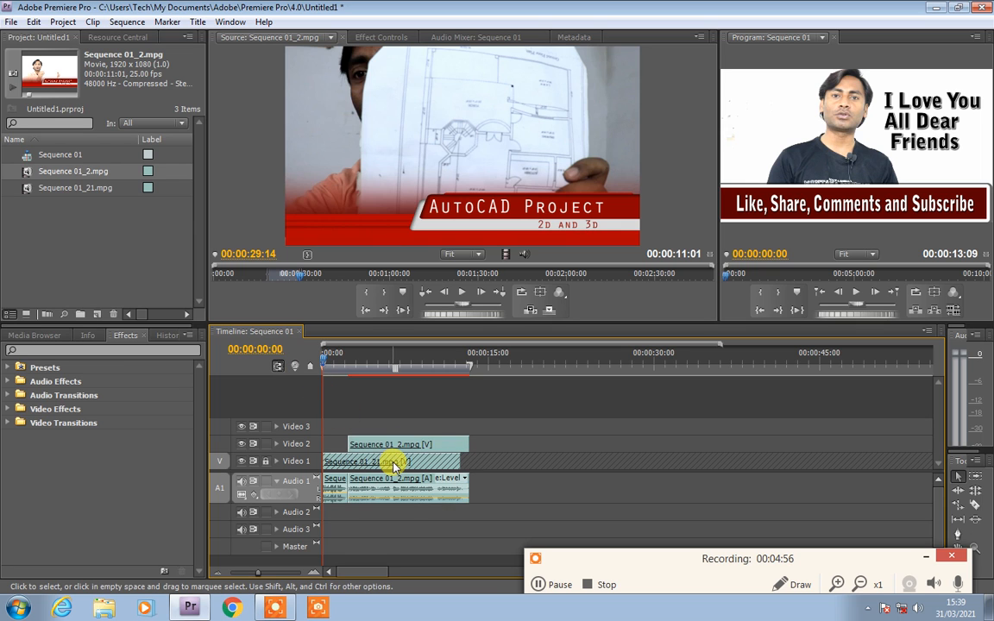
pyautogui.moveTo(393, 489); pyautogui.dragTo(402, 530)
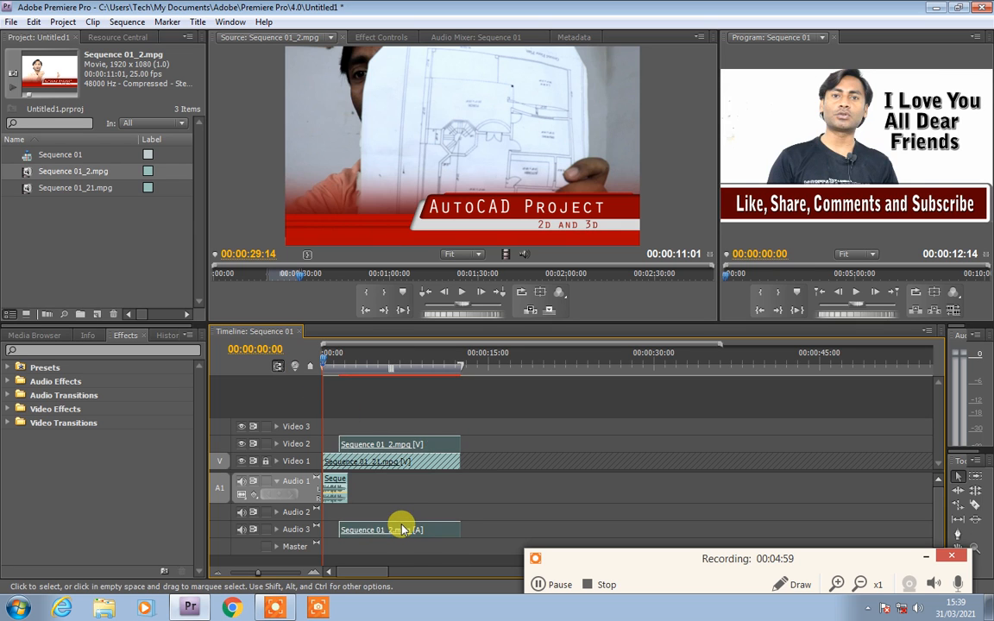
pyautogui.press('Delete')
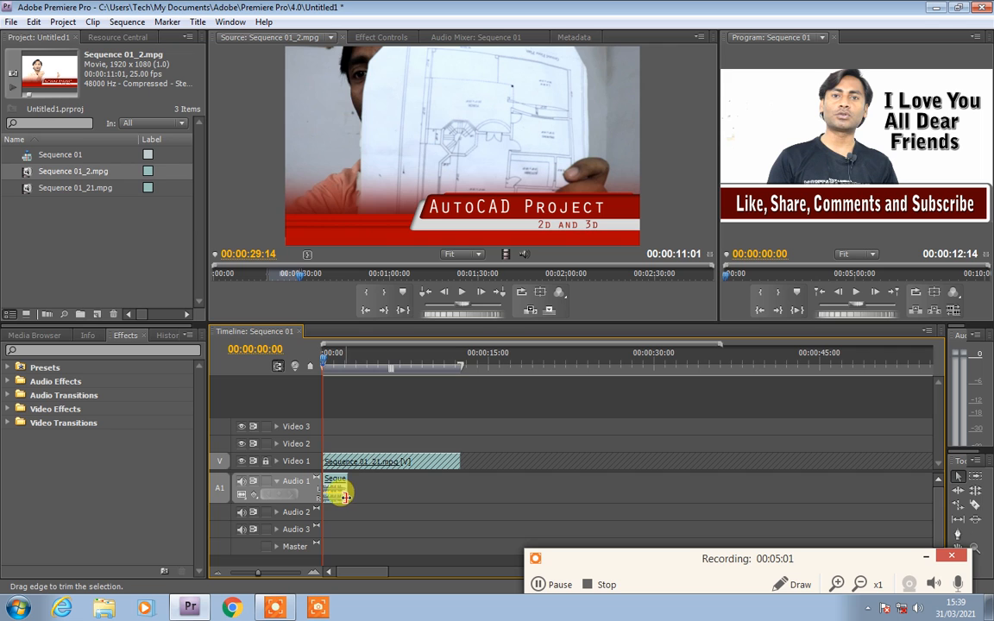
# Extend the Sequence 01_21.mpg audio to the end of its video clip, and collapse and lock the Audio 1 track
pyautogui.moveTo(345, 497); pyautogui.dragTo(471, 508)
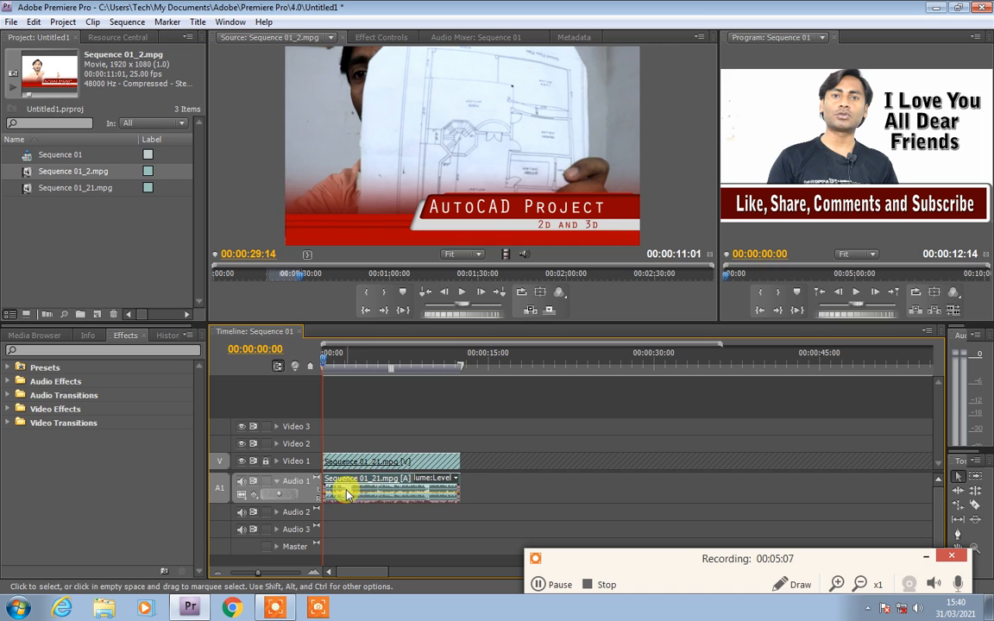
pyautogui.click(272, 481)
pyautogui.click(264, 481)
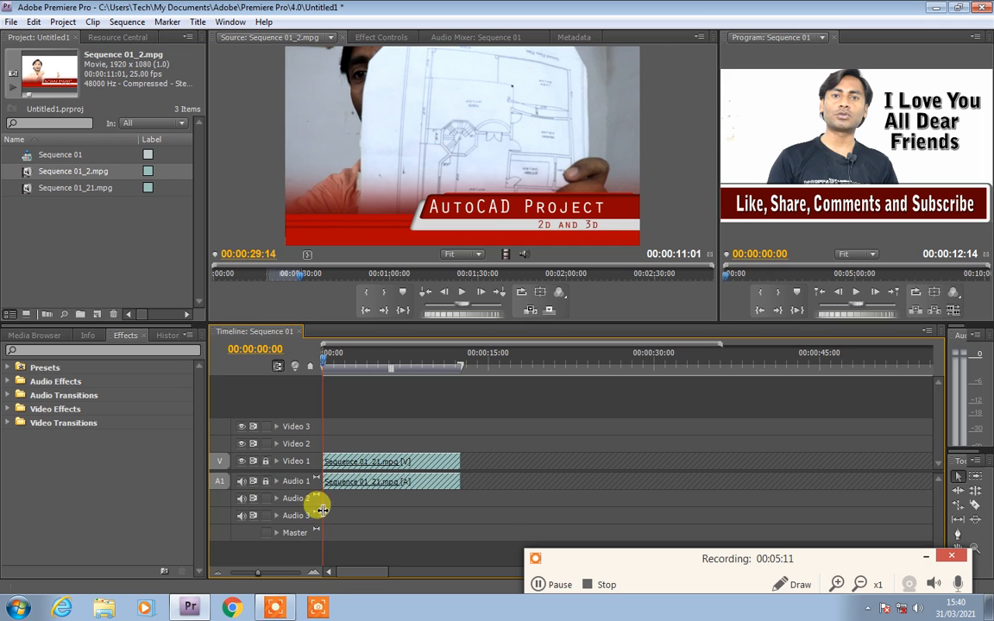
pyautogui.moveTo(405, 477)
pyautogui.mouseDown()
pyautogui.moveTo(453, 511)
pyautogui.moveTo(448, 543)
pyautogui.moveTo(473, 575)
pyautogui.mouseUp()
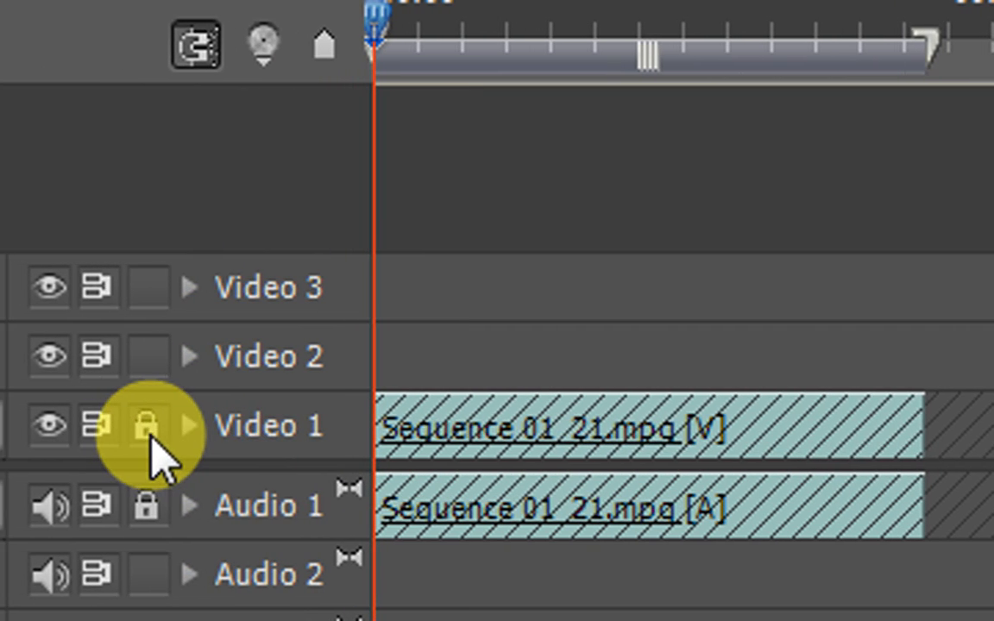
# Unlock the Video 1 track, and switch the Audio 1 track lock off and back on
pyautogui.click(121, 425)
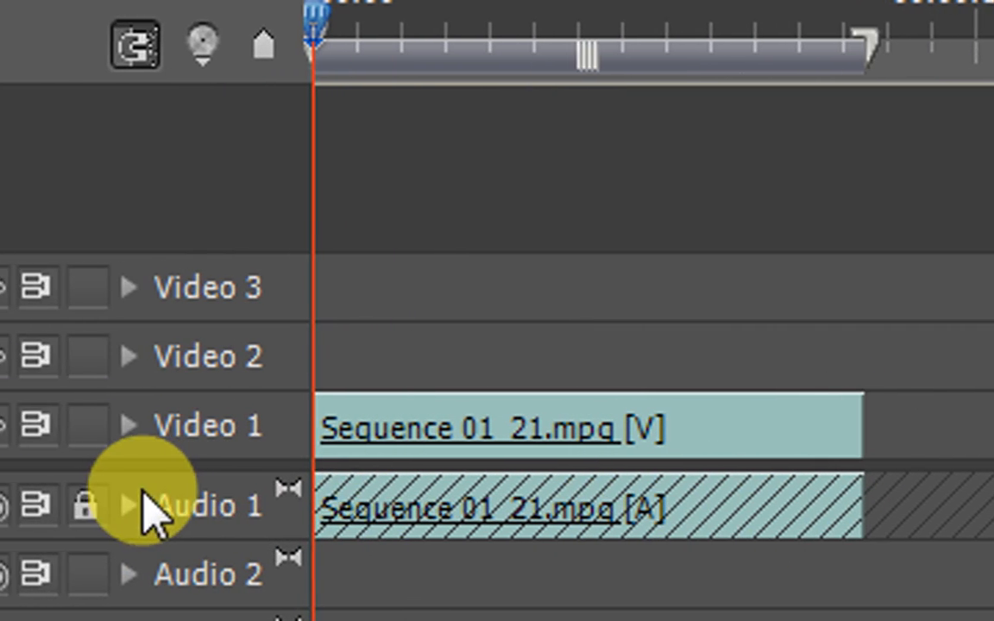
pyautogui.click(10, 506)
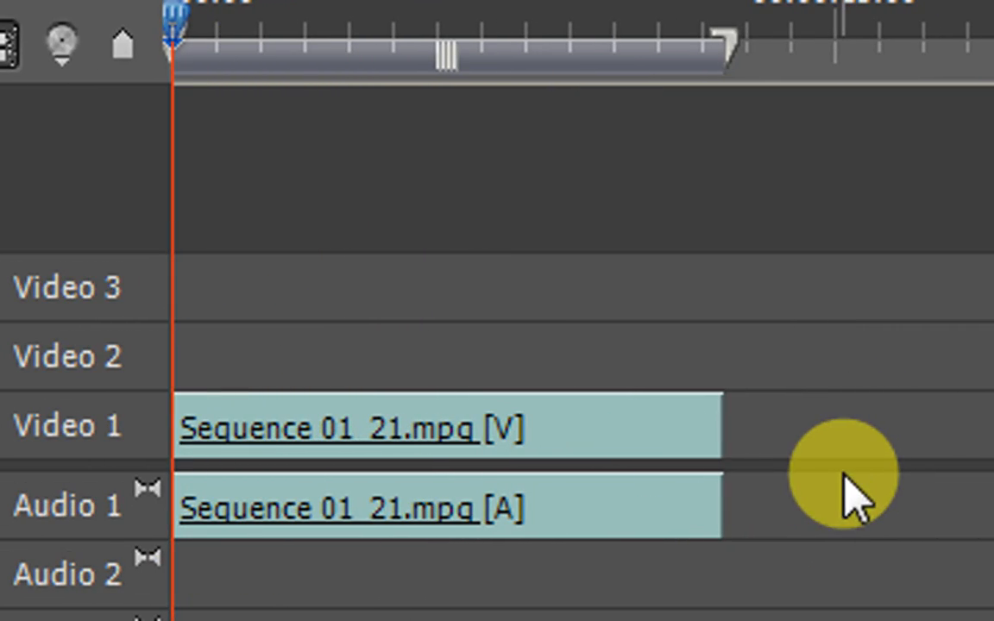
pyautogui.click(126, 506)
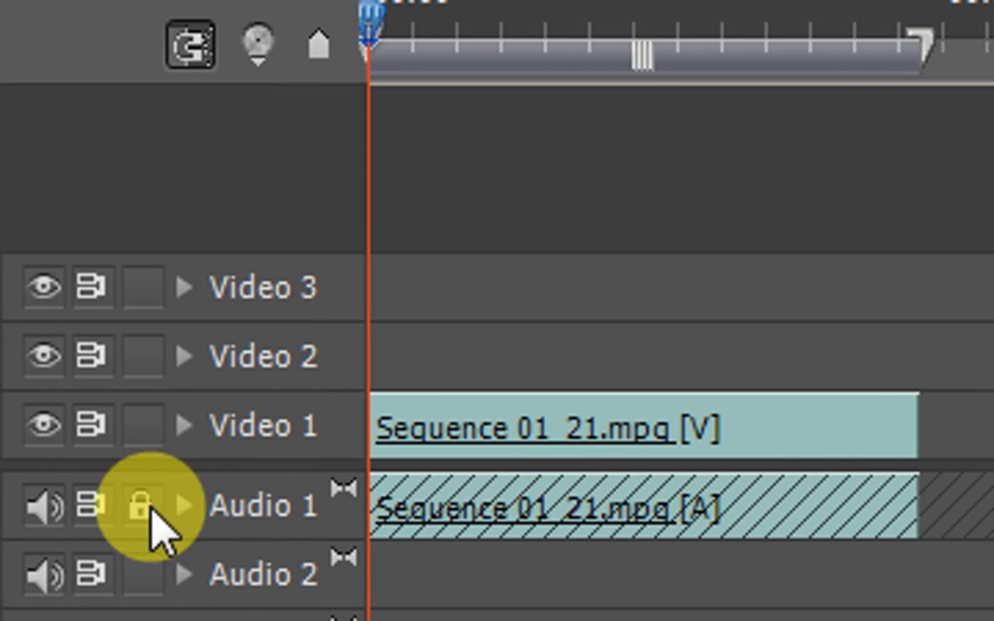
# Lock the Video 1 track and place the Sequence 01_2.mpg clip on Video 2 and Audio 2, ending where the locked clip ends
pyautogui.click(112, 448)
pyautogui.click(154, 432)
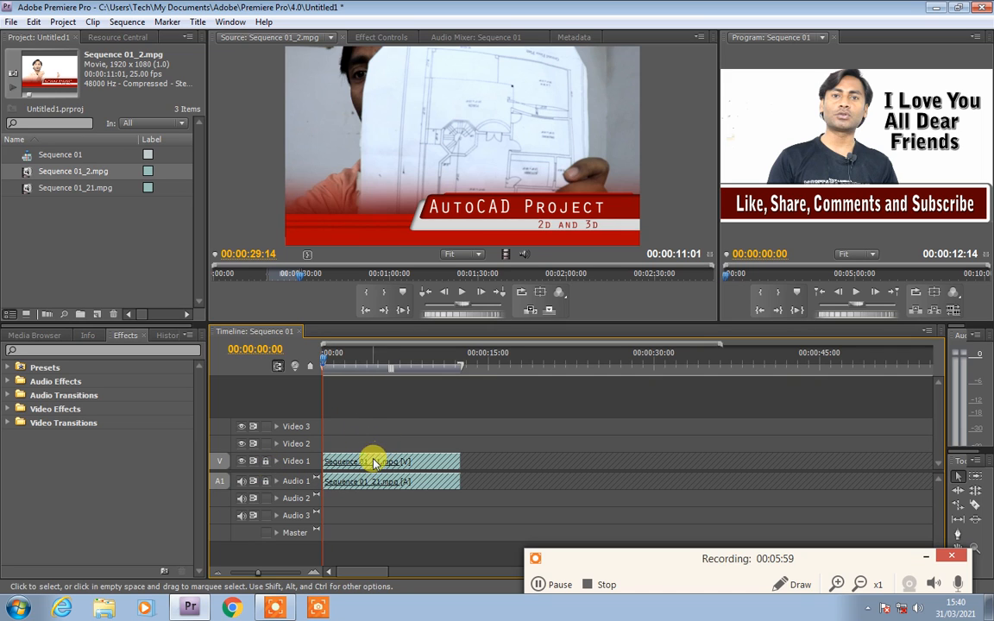
pyautogui.moveTo(402, 156); pyautogui.dragTo(344, 477)
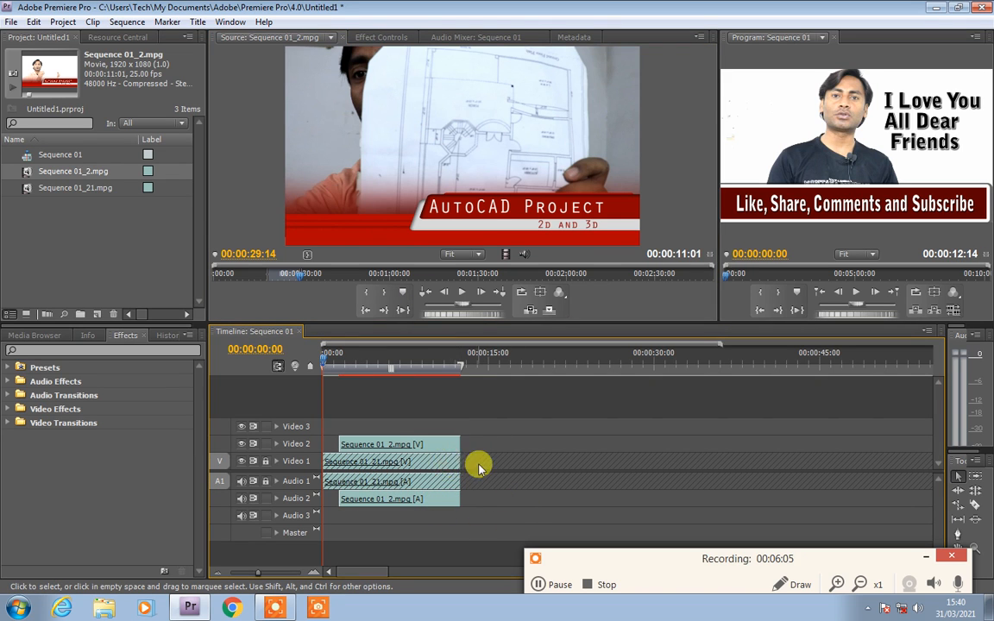
# Shorten Sequence 01_2.mpg on Video 2 to about half its length, and try to extend the locked Sequence 01_21.mpg clip
pyautogui.moveTo(326, 360); pyautogui.dragTo(464, 427)
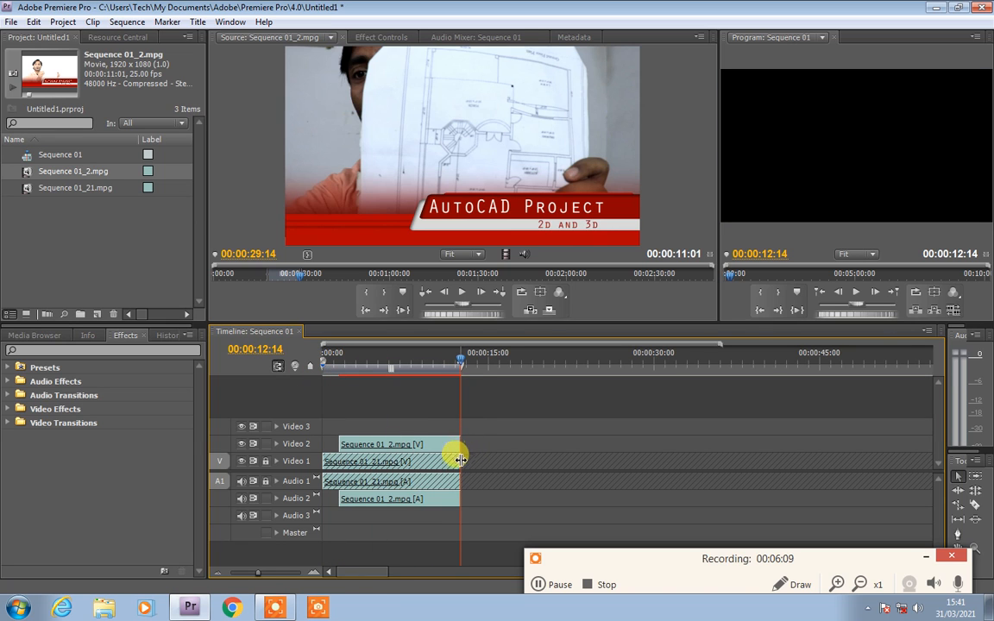
pyautogui.moveTo(462, 444); pyautogui.dragTo(395, 447)
pyautogui.moveTo(461, 466); pyautogui.dragTo(484, 471)
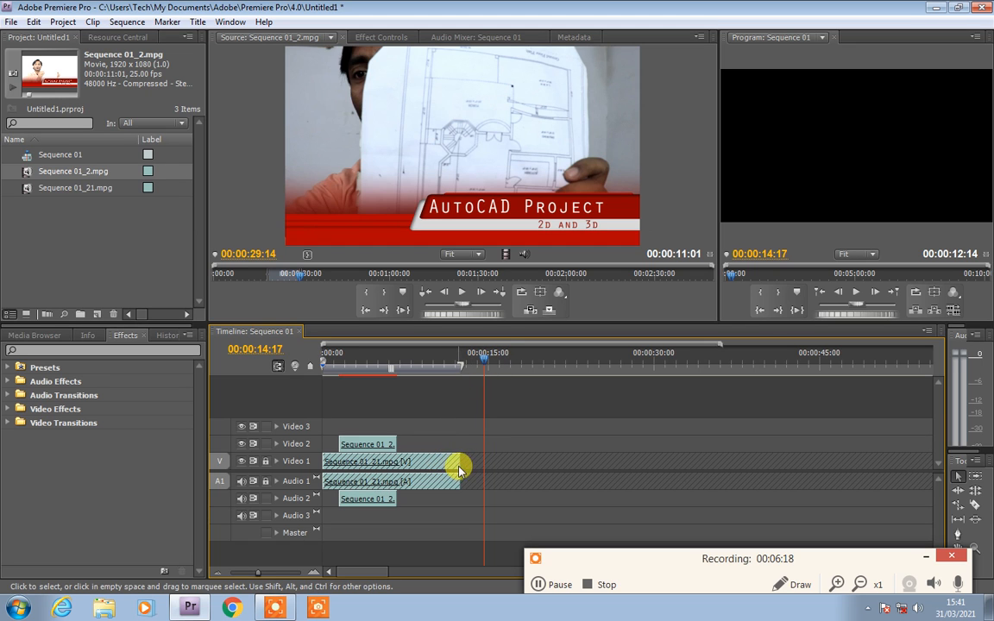
pyautogui.moveTo(486, 363); pyautogui.dragTo(460, 366)
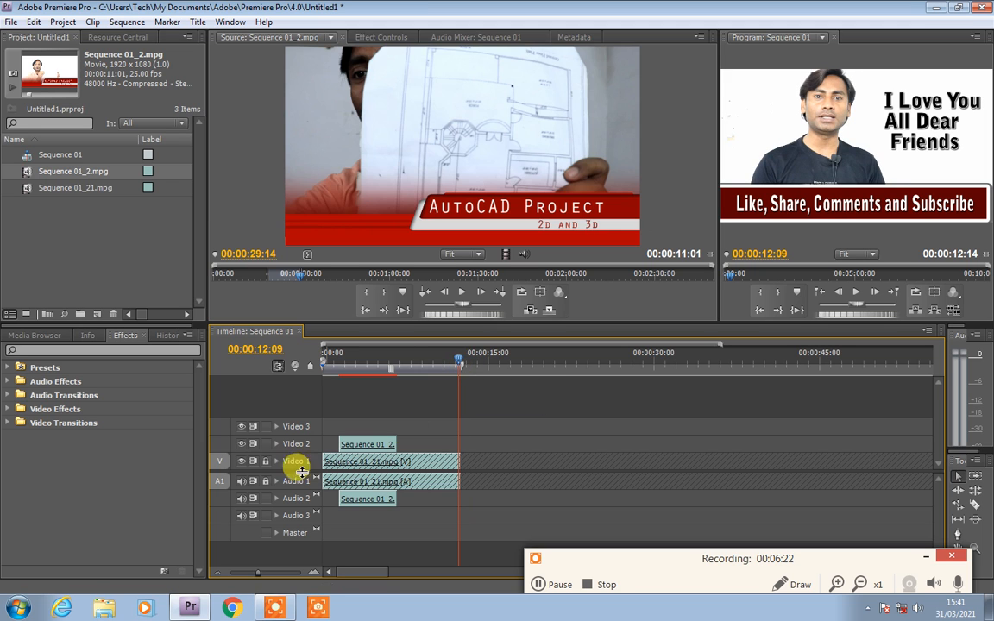
# Unlock the Video 1 and Audio 1 tracks, and delete the Sequence 01_2.mpg clip from Video 2 and Audio 2
pyautogui.click(265, 462)
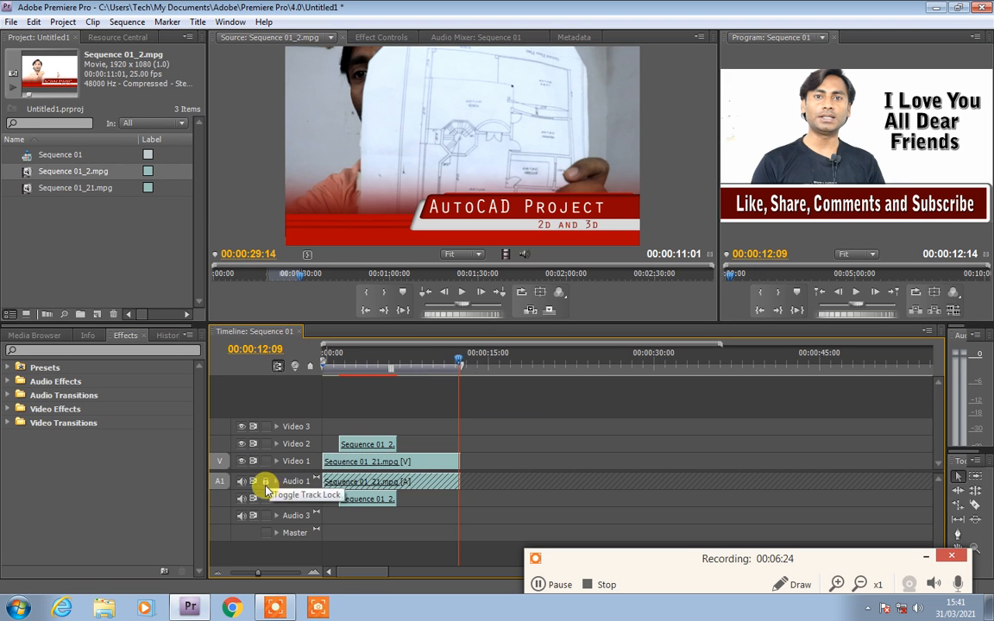
pyautogui.click(265, 484)
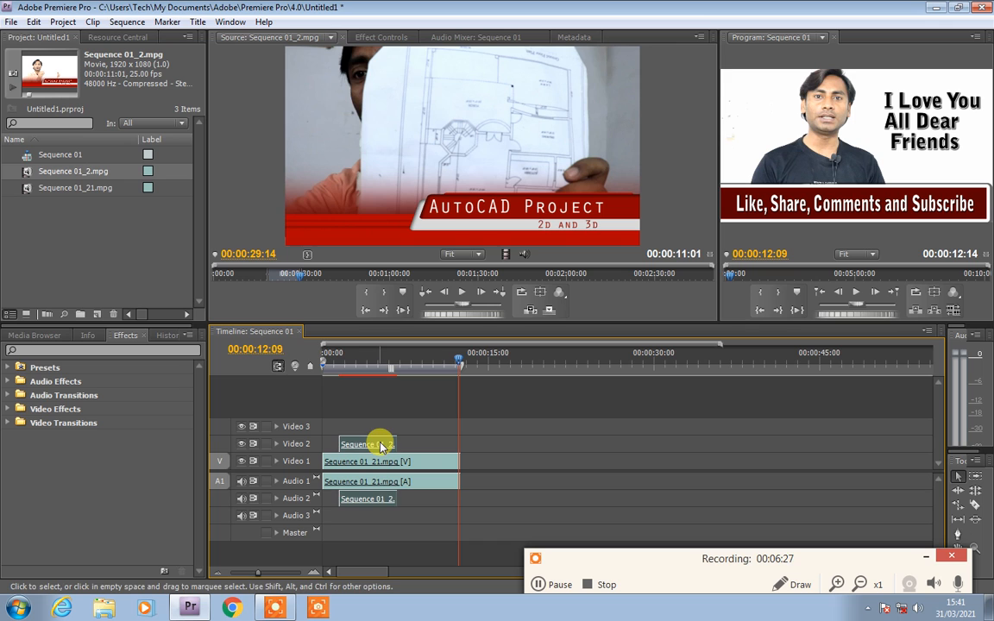
pyautogui.press('Delete')
# Move the playhead to 00:00:04:02 and lower the system volume to 6
pyautogui.moveTo(456, 363); pyautogui.dragTo(380, 366)
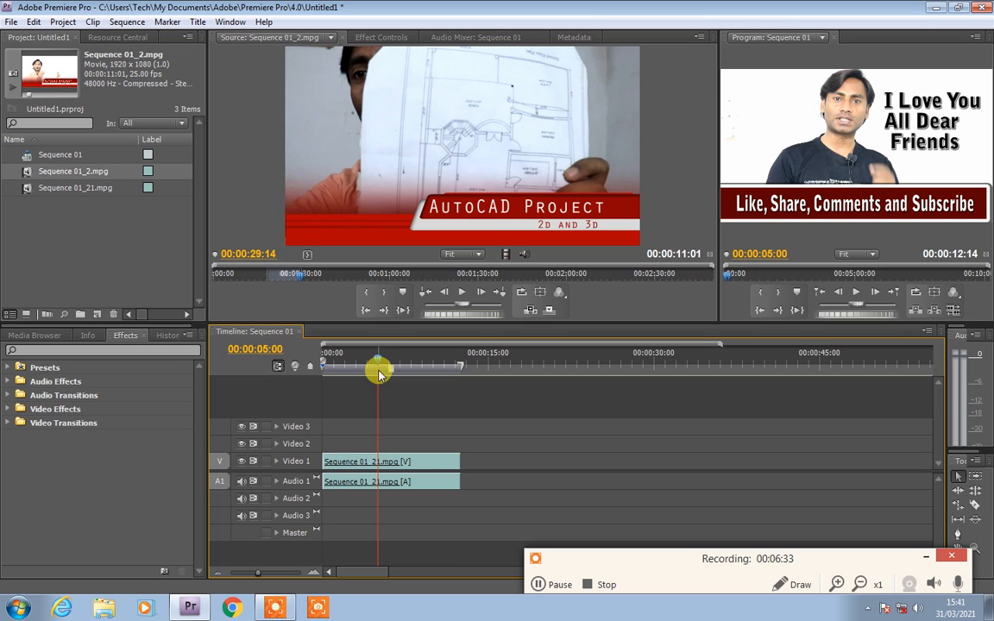
pyautogui.moveTo(377, 363); pyautogui.dragTo(367, 364)
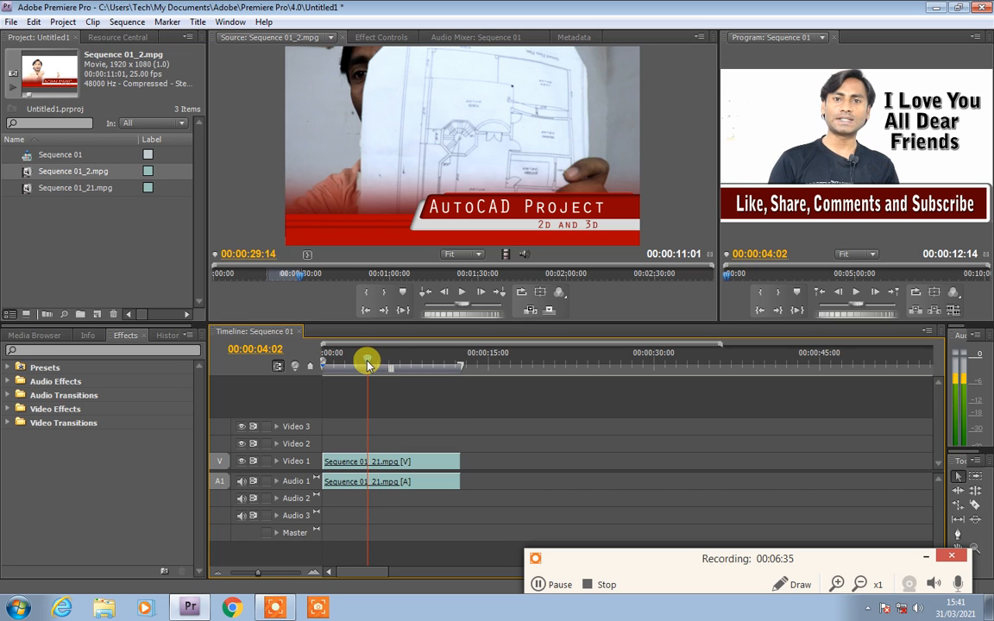
pyautogui.click(917, 609)
pyautogui.moveTo(914, 440); pyautogui.dragTo(916, 520)
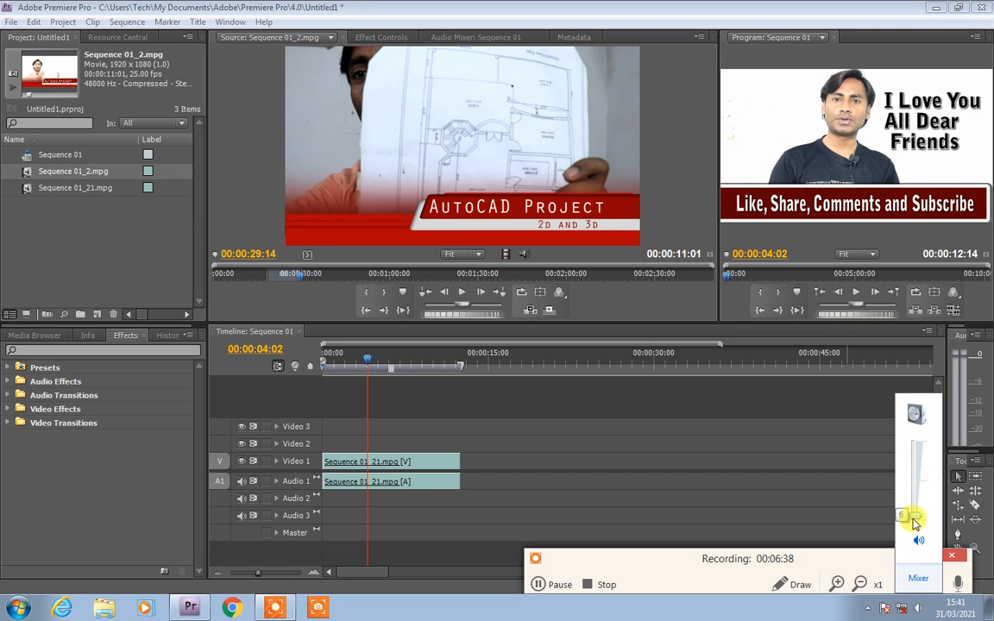
pyautogui.click(720, 471)
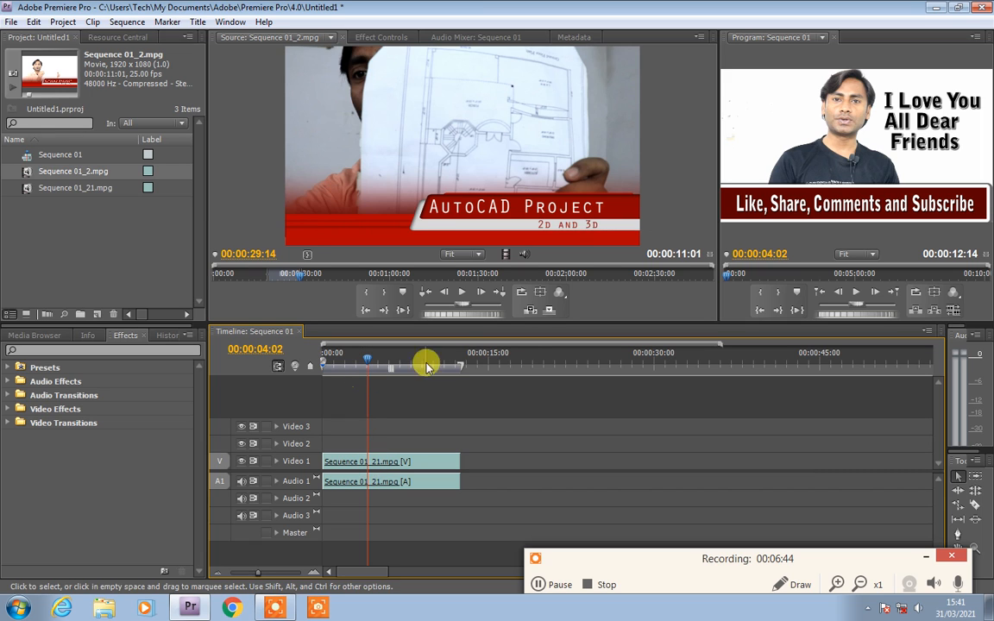
# Insert Sequence 01_2.mpg from the source at 00:00:04:02 with only Video 1 targeted, and scrub through the resulting sequence
pyautogui.click(530, 313)
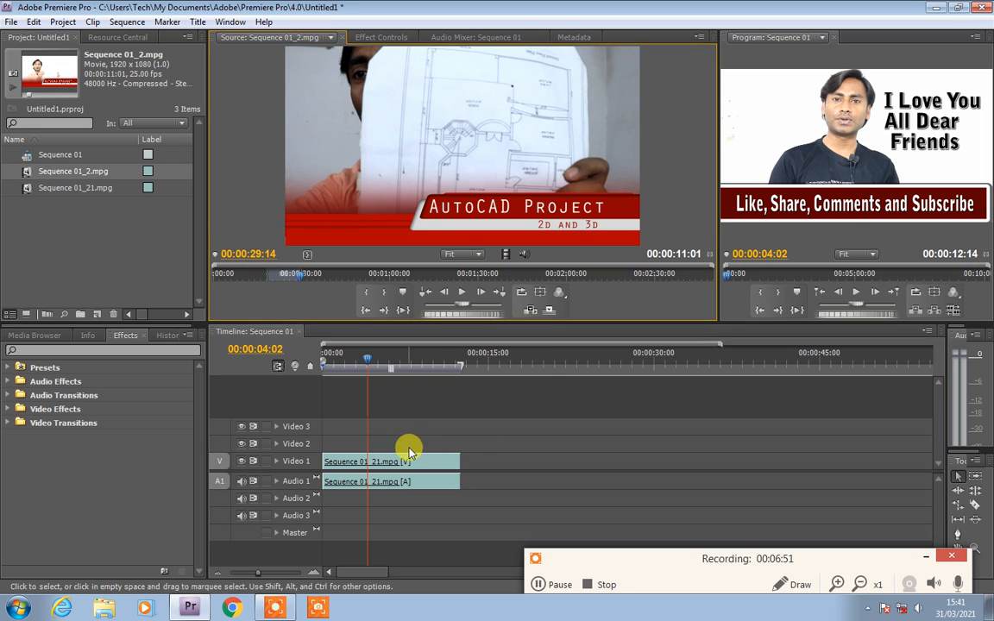
pyautogui.click(528, 312)
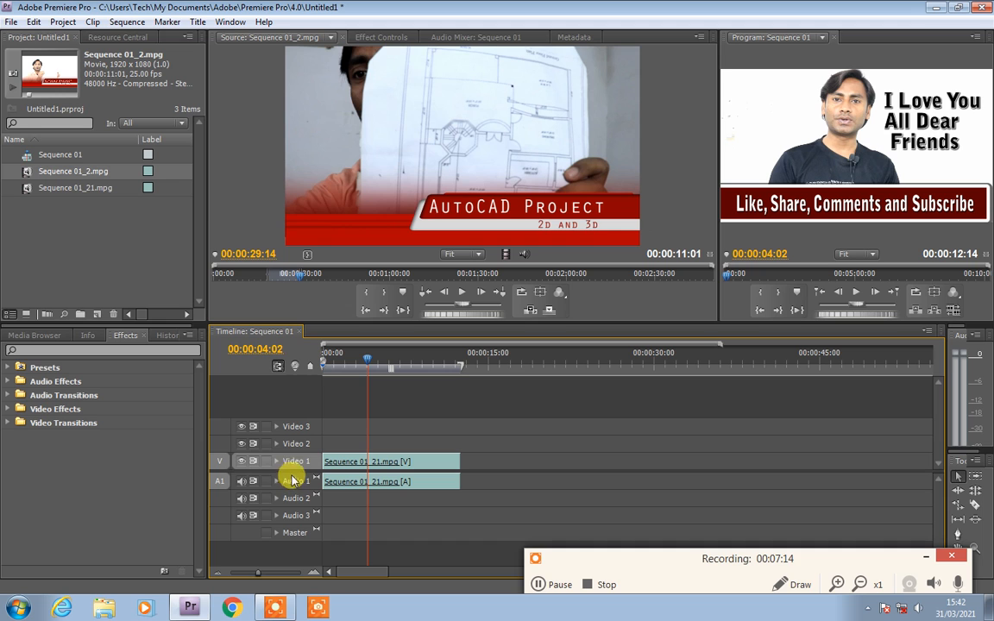
pyautogui.click(530, 310)
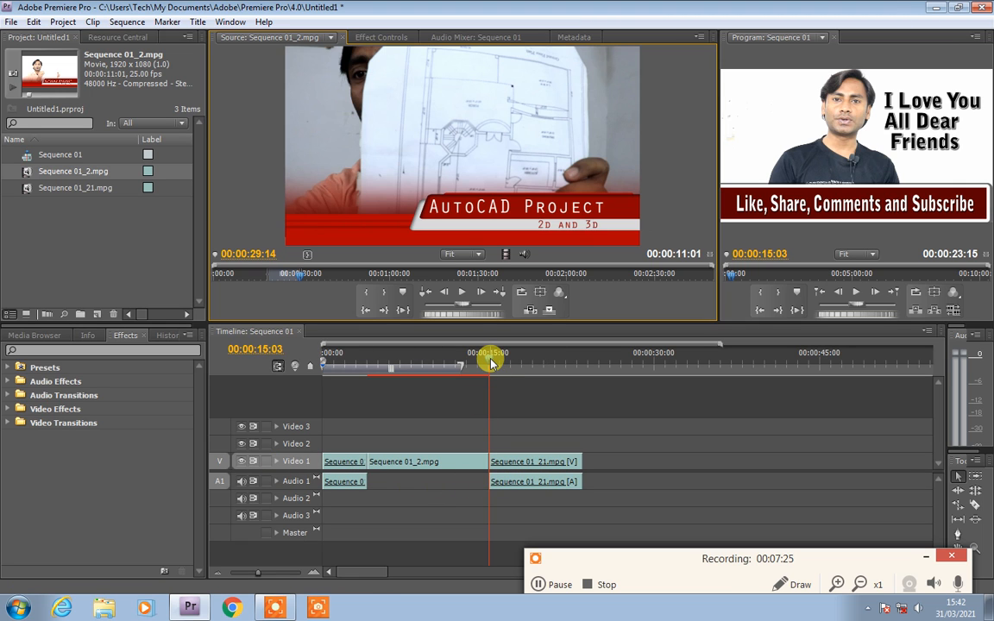
pyautogui.moveTo(490, 363); pyautogui.dragTo(375, 379)
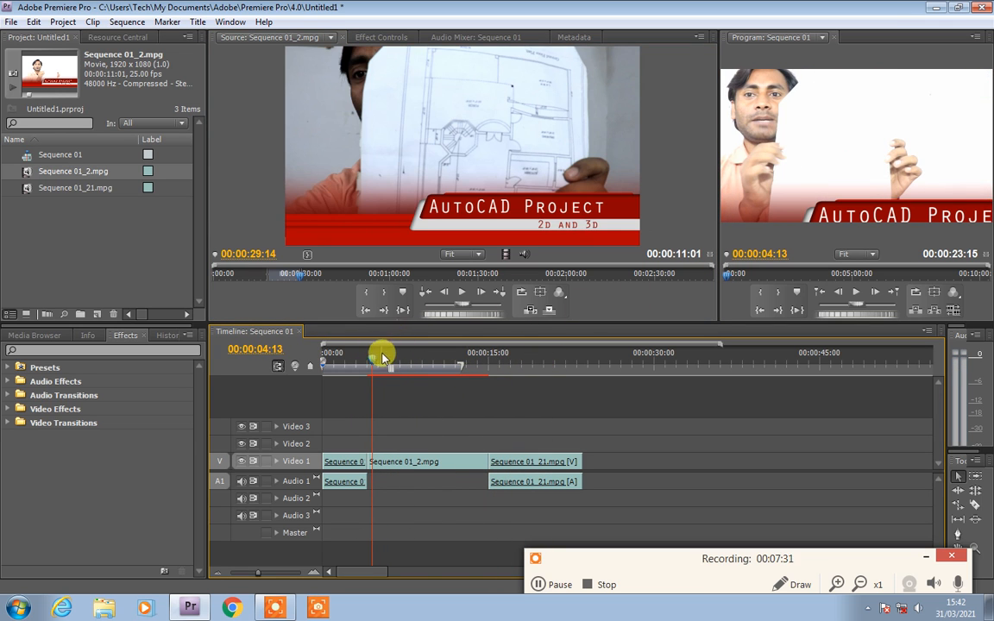
pyautogui.moveTo(371, 363); pyautogui.dragTo(521, 369)
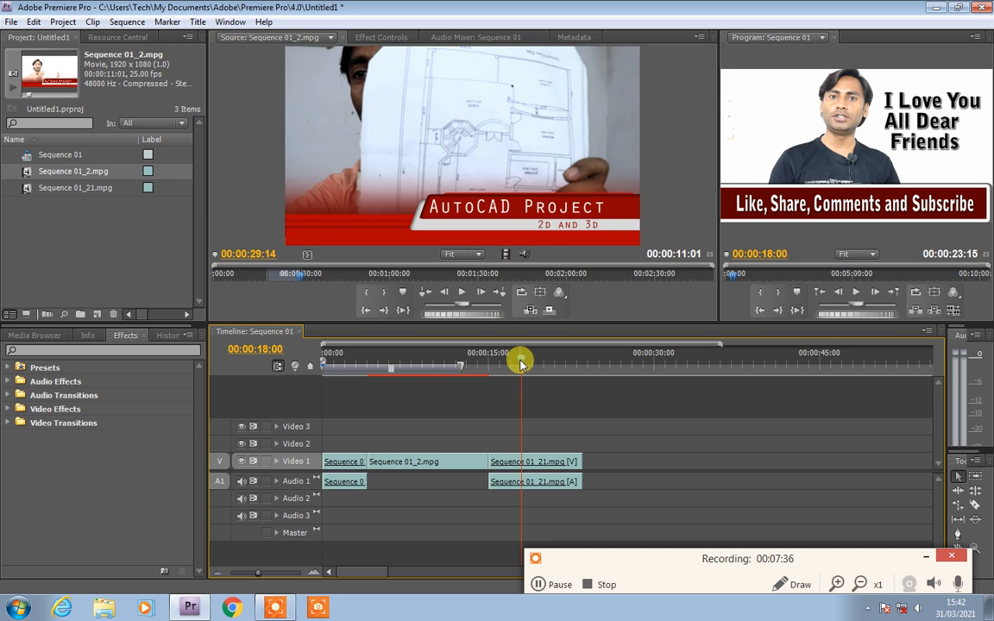
# Undo the insertion of Sequence 01_2.mpg and move the playhead to 00:00:04:17, leaving the Video 1 track collapsed
pyautogui.hotkey('ctrl', 'z')
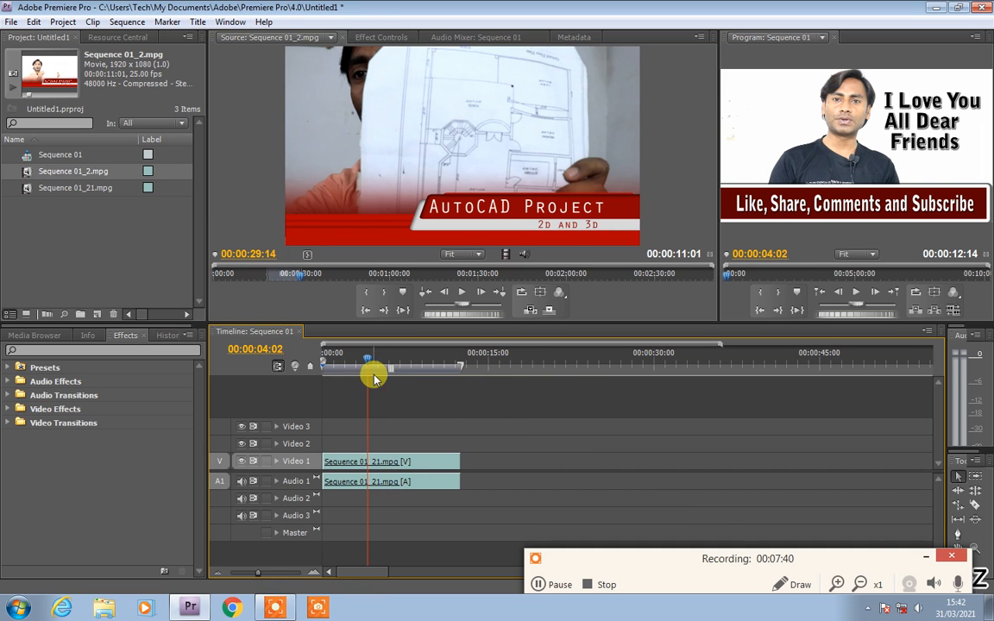
pyautogui.moveTo(366, 362)
pyautogui.mouseDown()
pyautogui.moveTo(344, 366)
pyautogui.moveTo(351, 381)
pyautogui.moveTo(371, 377)
pyautogui.mouseUp()
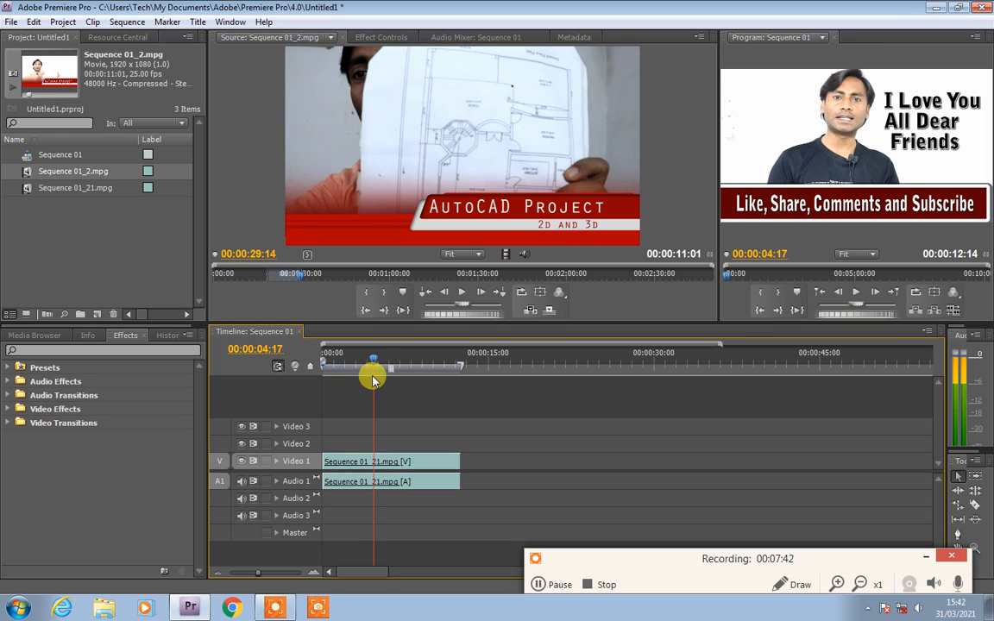
pyautogui.click(276, 463)
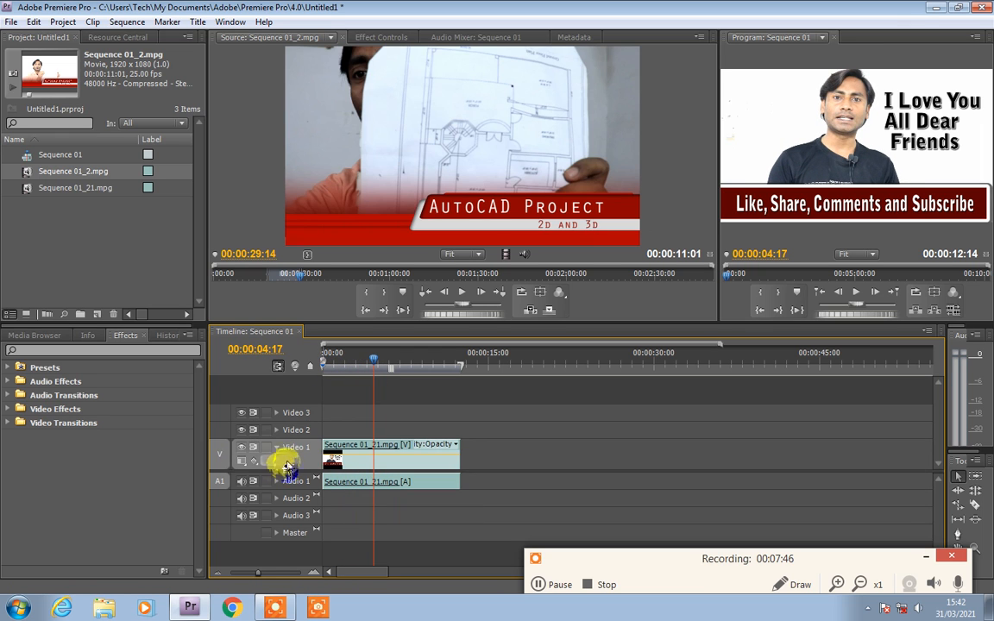
pyautogui.click(275, 447)
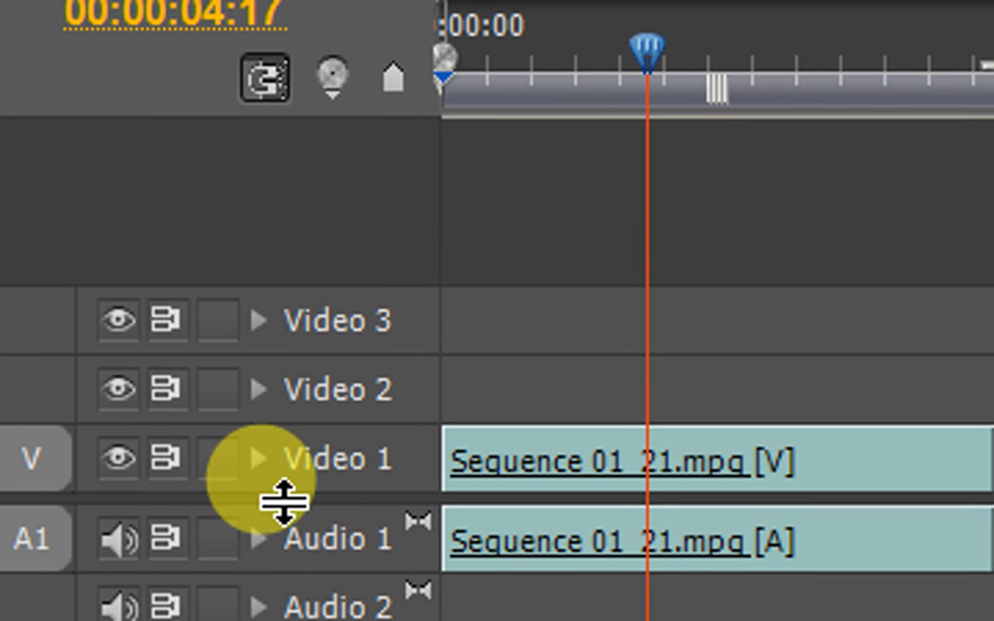
# Toggle the Video 1 track's targeting, leaving it on, and insert Sequence 01_2.mpg at the playhead
pyautogui.click(280, 487)
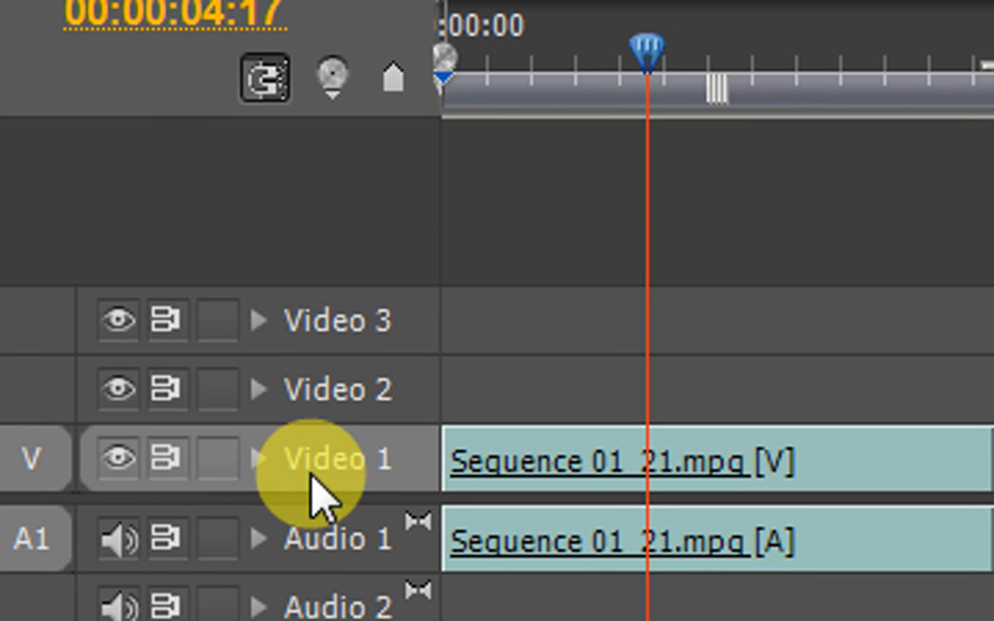
pyautogui.click(314, 475)
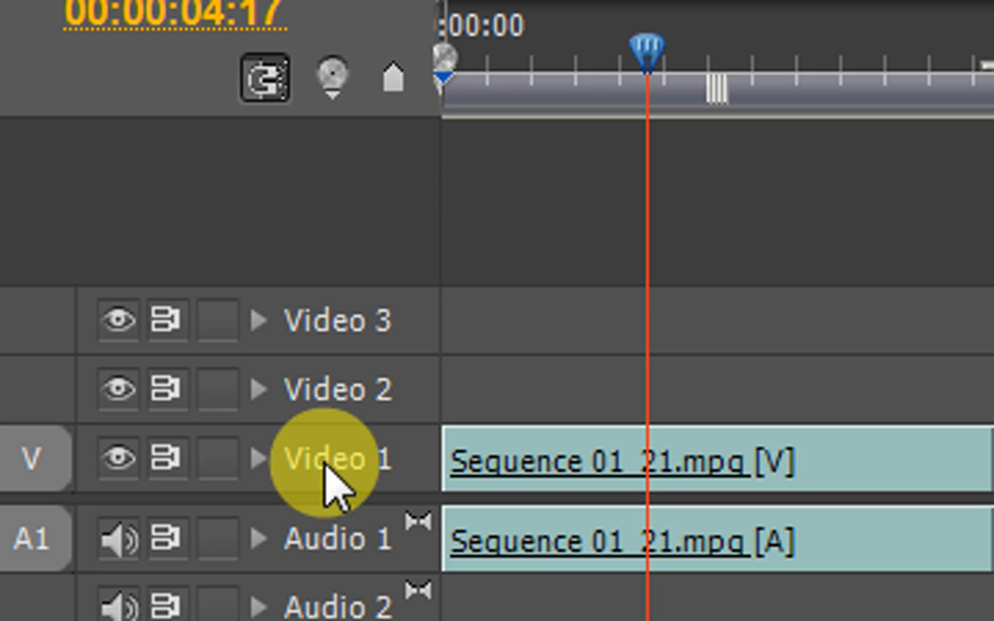
pyautogui.click(315, 473)
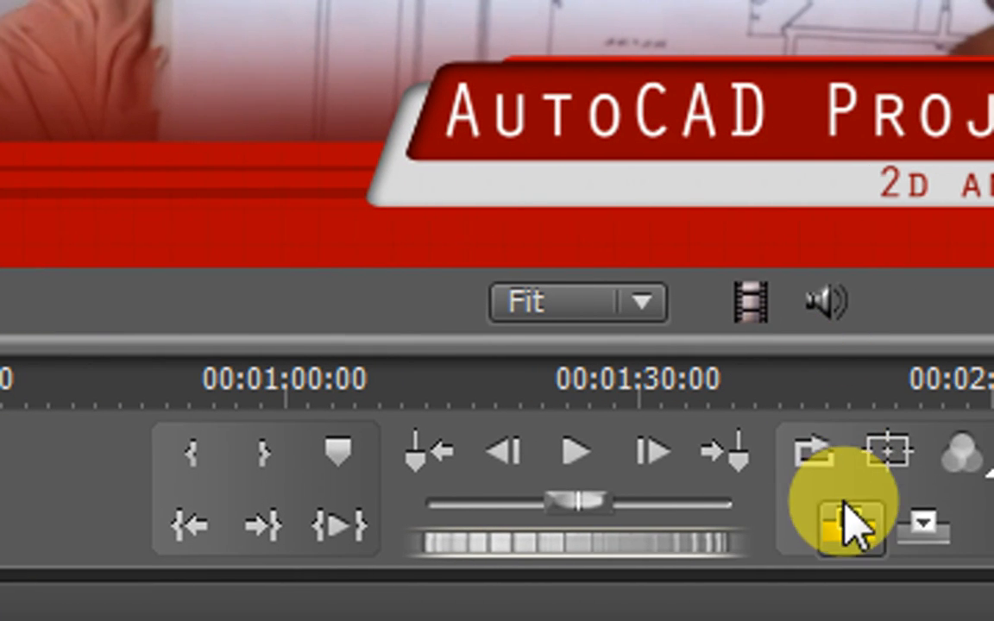
pyautogui.click(889, 540)
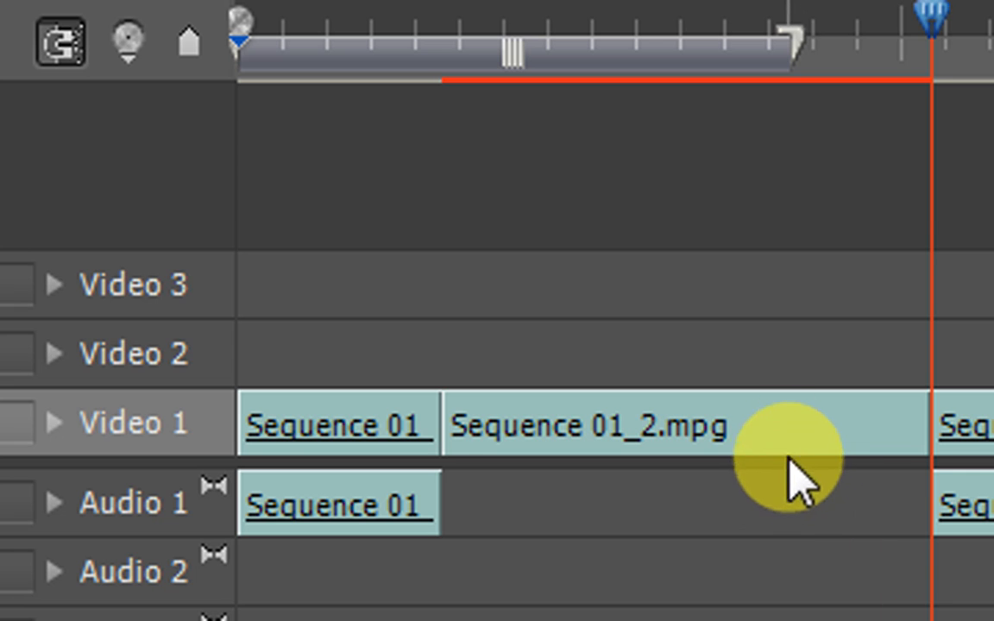
# Delete the inserted Sequence 01_2.mpg video and close the gap by joining the second Sequence 01_21.mpg part to the first
pyautogui.click(788, 457)
pyautogui.press('Delete')
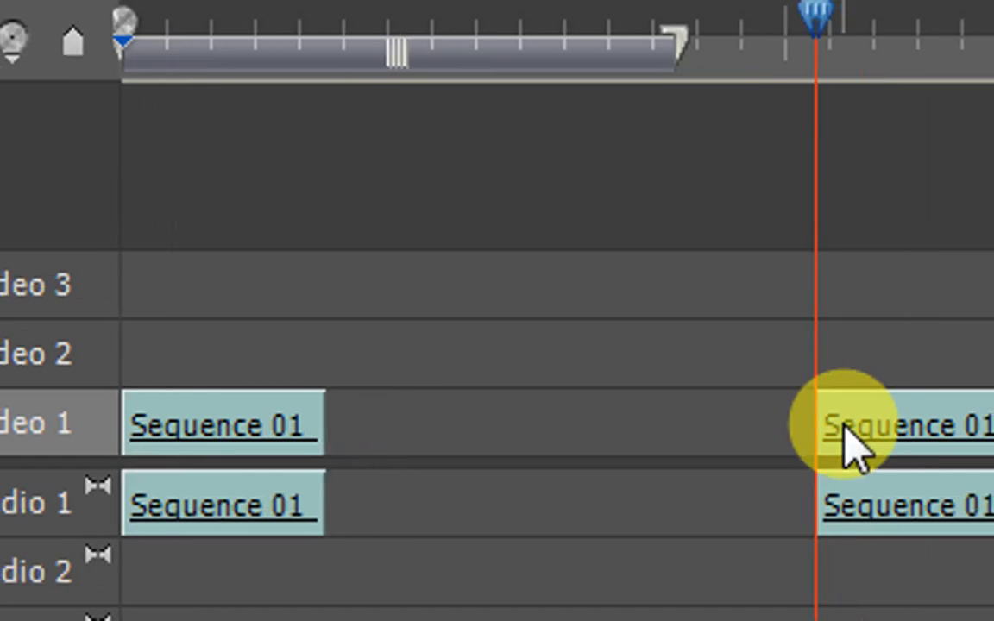
pyautogui.click(739, 436)
pyautogui.rightClick(637, 441)
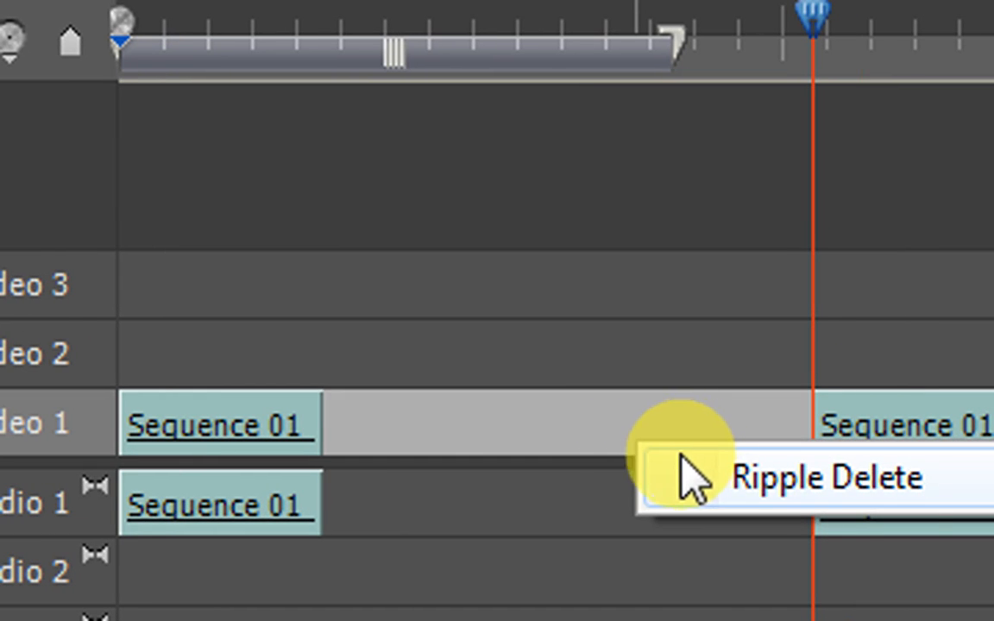
pyautogui.click(696, 476)
pyautogui.click(650, 417)
pyautogui.moveTo(861, 444); pyautogui.dragTo(338, 493)
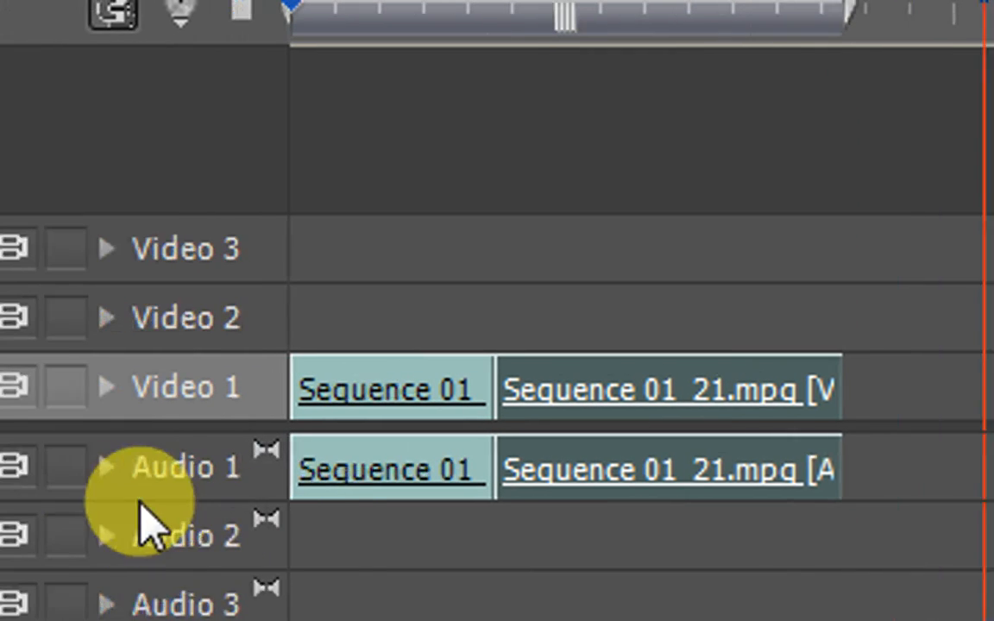
# Target Audio 1 along with Video 1, insert Sequence 01_2.mpg at 00:00:04:16, and scrub through the resulting sequence
pyautogui.click(151, 485)
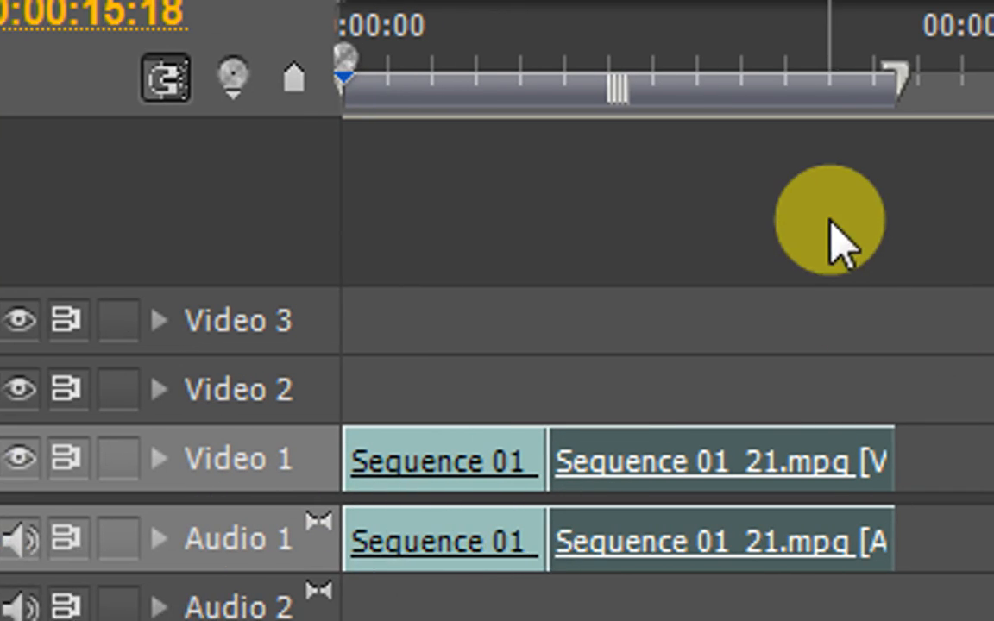
pyautogui.moveTo(840, 91); pyautogui.dragTo(355, 197)
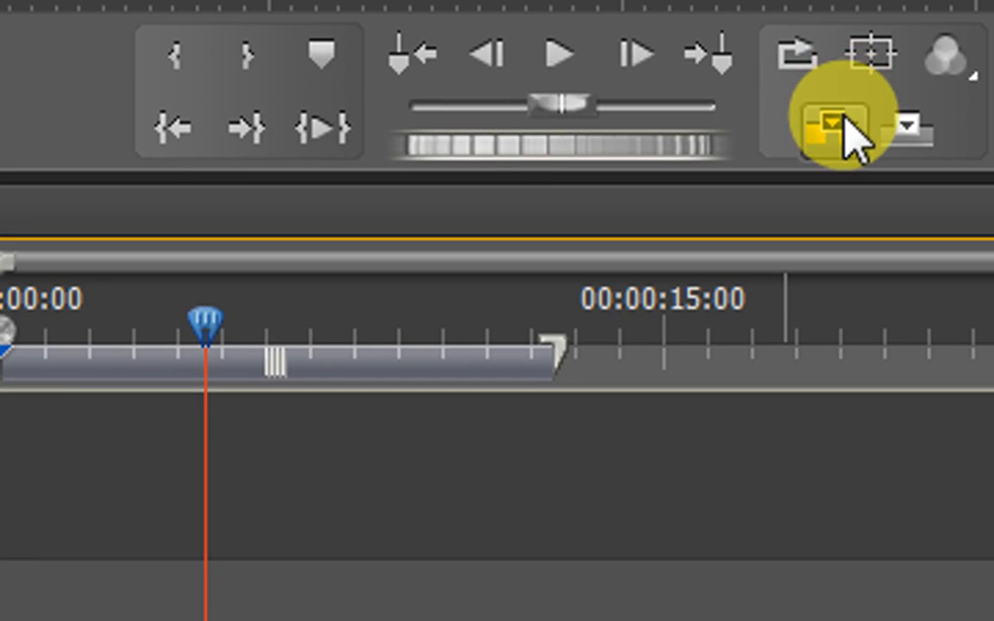
pyautogui.click(837, 126)
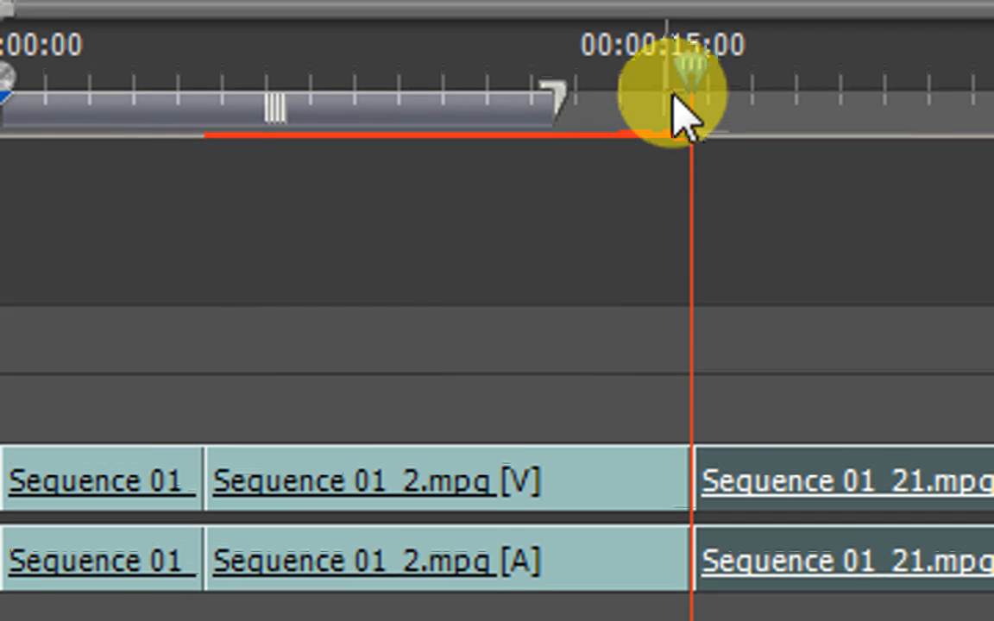
pyautogui.moveTo(673, 95); pyautogui.dragTo(81, 191)
pyautogui.moveTo(186, 211); pyautogui.dragTo(923, 294)
pyautogui.moveTo(846, 295); pyautogui.dragTo(367, 410)
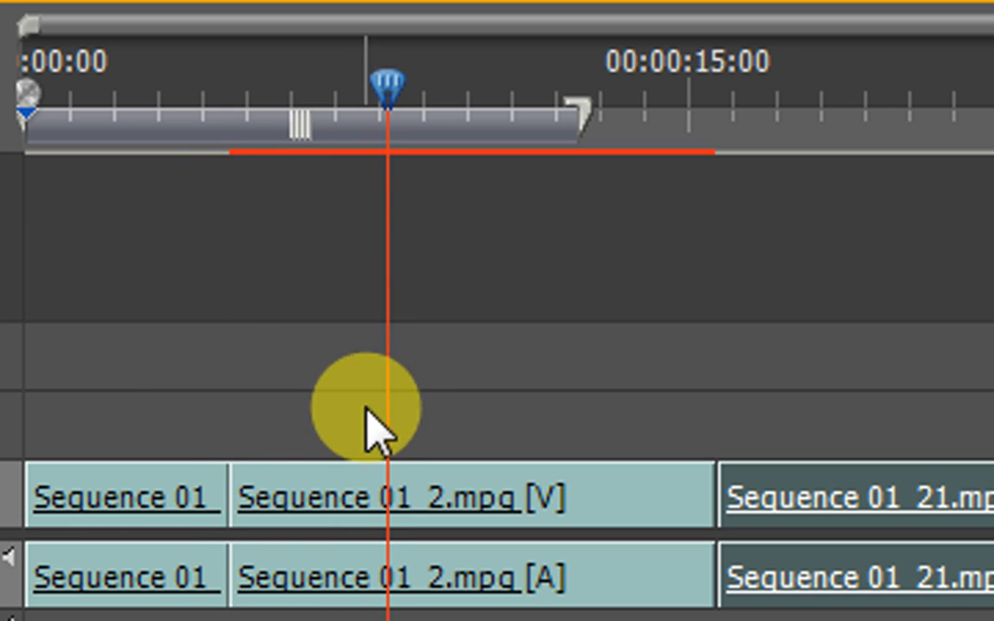
# Delete the inserted Sequence 01_2.mpg video and audio from between the two Sequence 01_21.mpg parts
pyautogui.click(349, 484)
pyautogui.press('Delete')
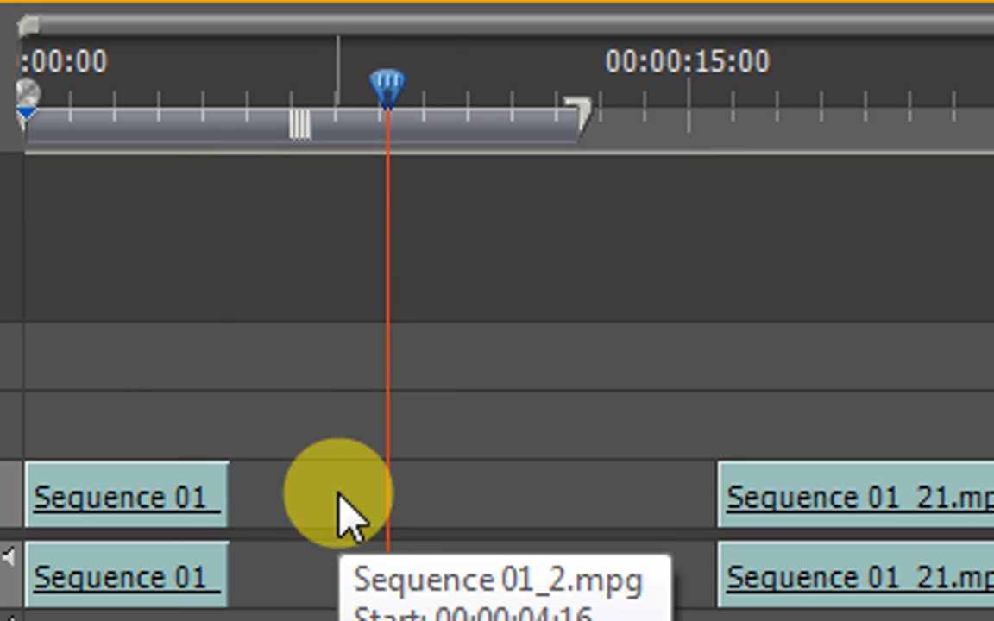
pyautogui.click(486, 518)
# Undo the edits back to the single uncut Sequence 01_21.mpg clip with Video 1 and Audio 1 locked
pyautogui.hotkey('ctrl', 'z')
pyautogui.hotkey('ctrl', 'z')
pyautogui.hotkey('ctrl', 'z')
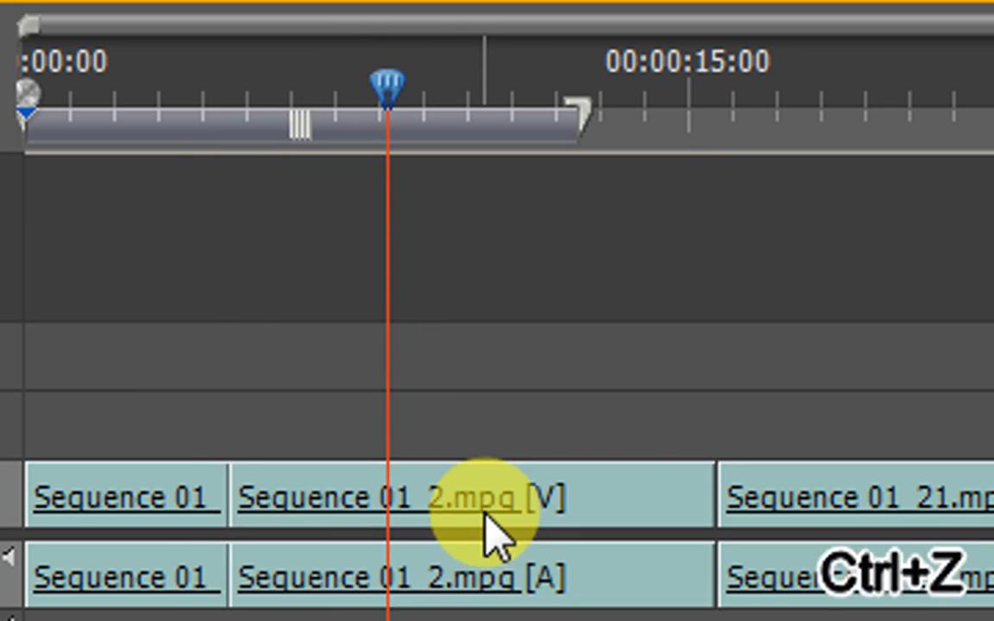
pyautogui.hotkey('ctrl', 'z')
pyautogui.hotkey('ctrl', 'z')
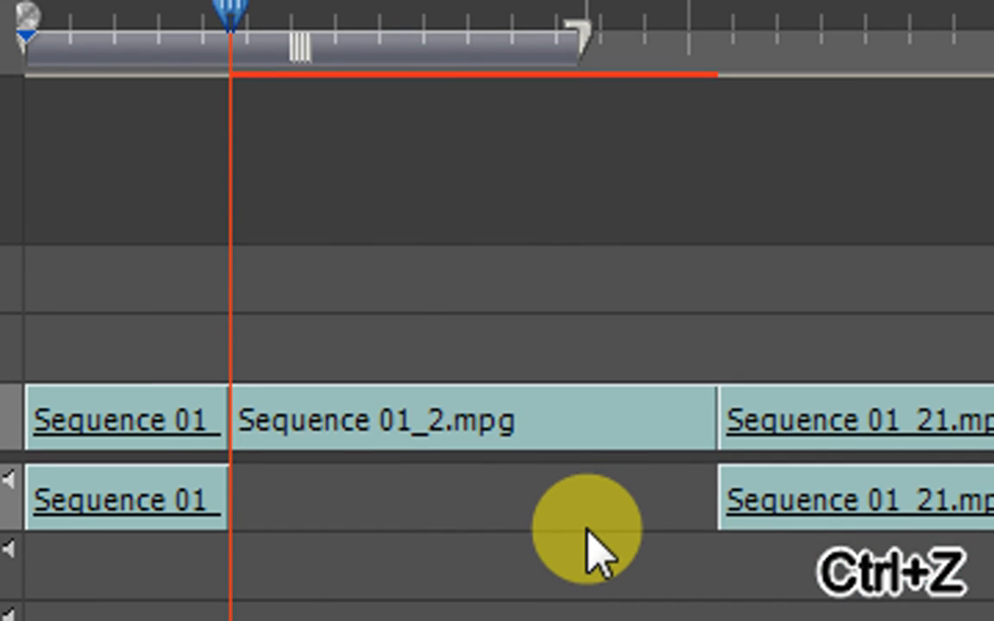
pyautogui.hotkey('ctrl', 'z')
pyautogui.hotkey('ctrl', 'z')
pyautogui.hotkey('ctrl', 'z')
pyautogui.hotkey('ctrl', 'z')
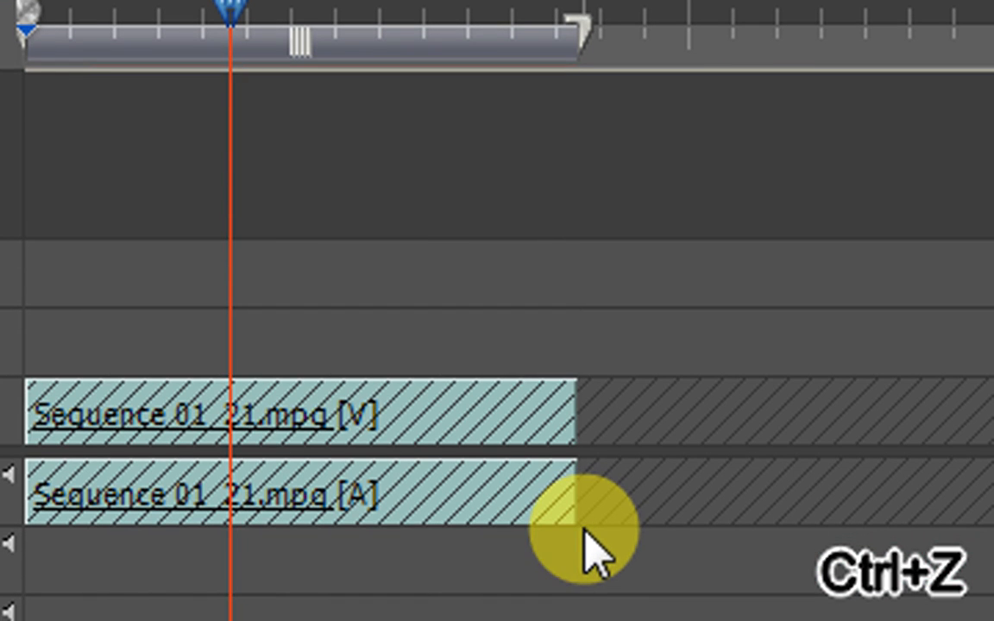
# Unlock Video 1 and Audio 1, and insert the video of Sequence 01_2.mpg at 00:00:04:17 with only Video 1 targeted
pyautogui.click(164, 409)
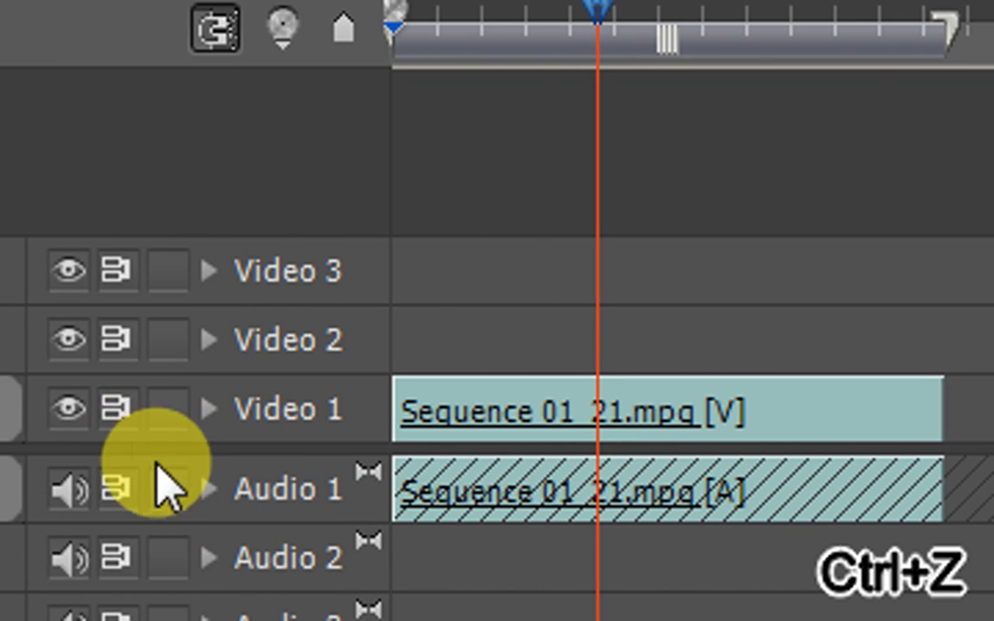
pyautogui.click(166, 489)
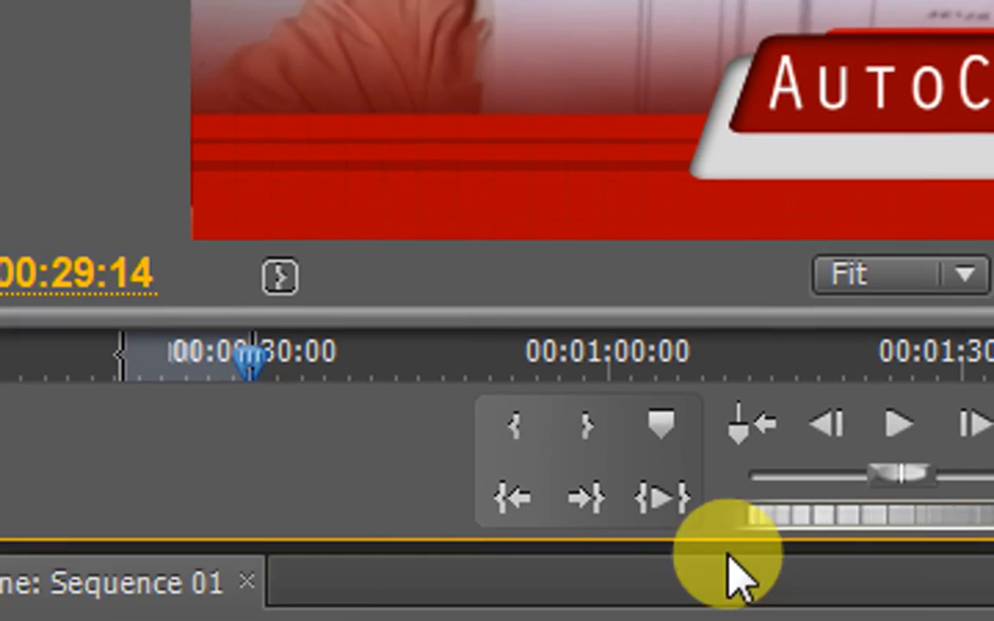
pyautogui.moveTo(732, 576); pyautogui.dragTo(555, 544)
pyautogui.hotkey('ctrl', 'z')
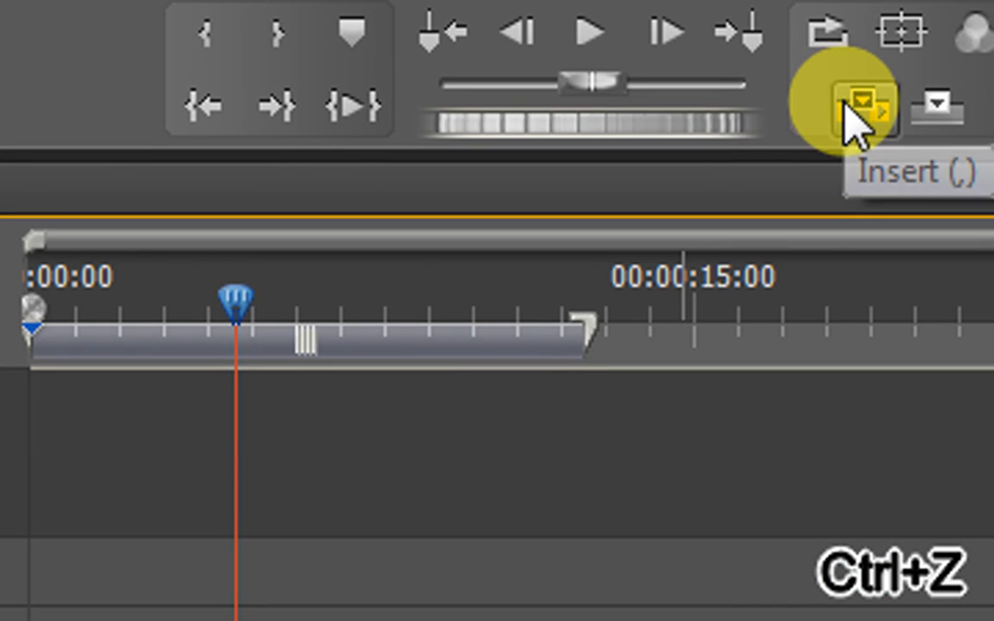
pyautogui.click(870, 103)
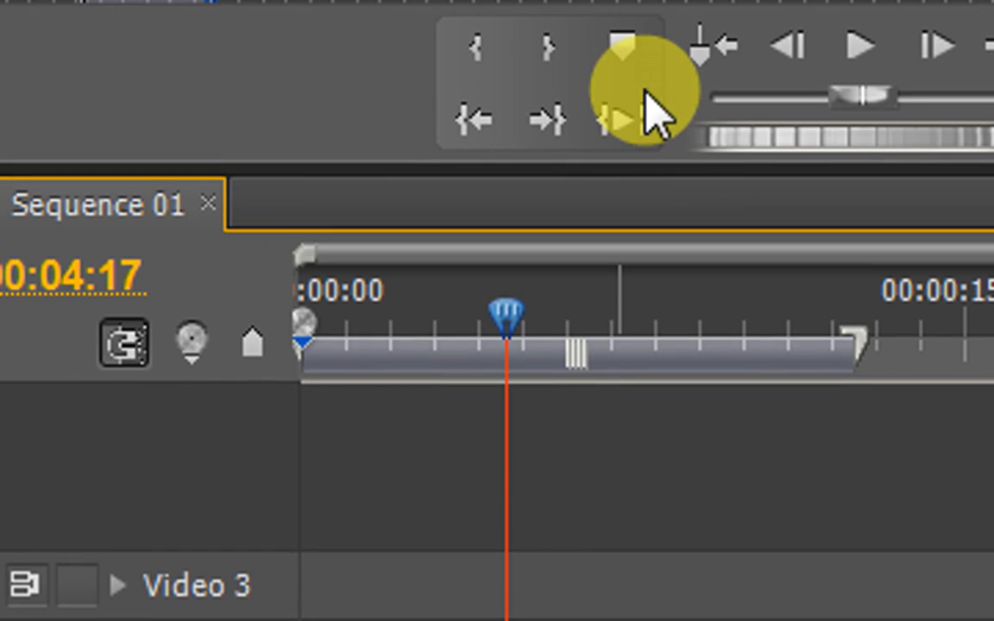
pyautogui.click(850, 141)
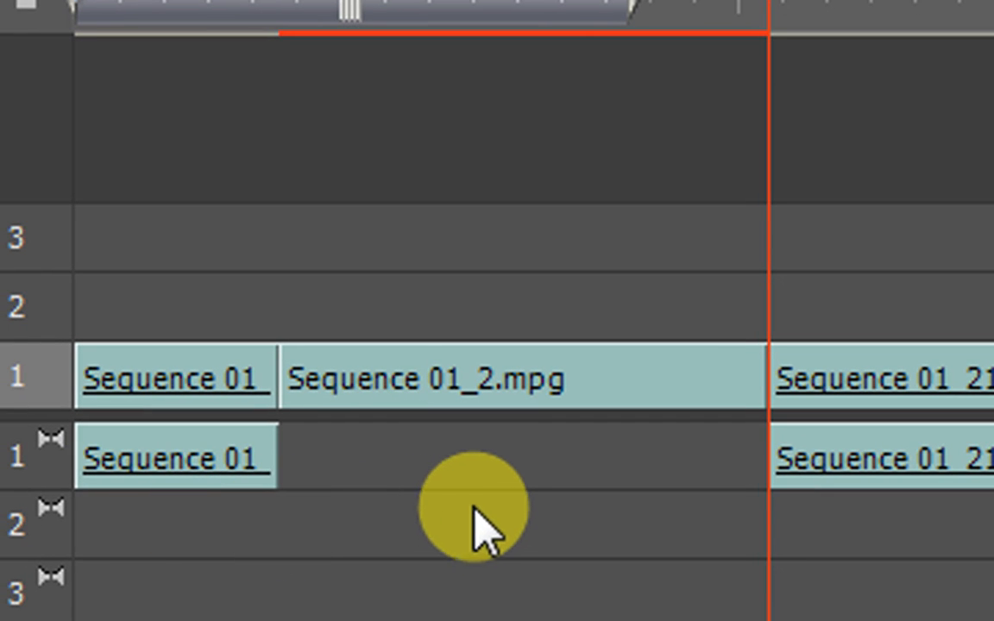
# Try to ripple delete the empty gap on Audio 1 below the inserted Sequence 01_2.mpg clip
pyautogui.click(217, 387)
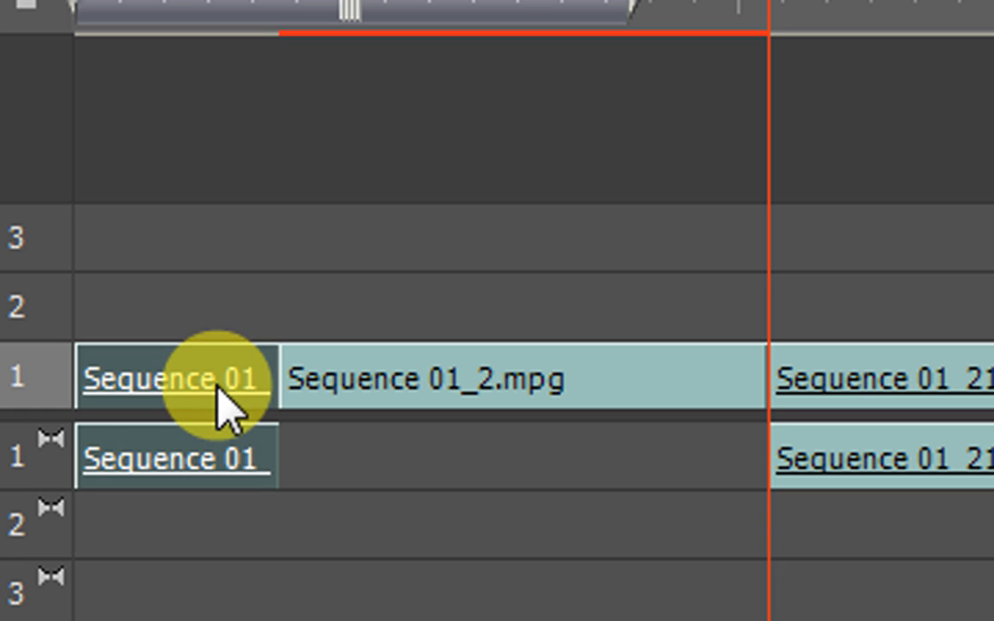
pyautogui.click(369, 464)
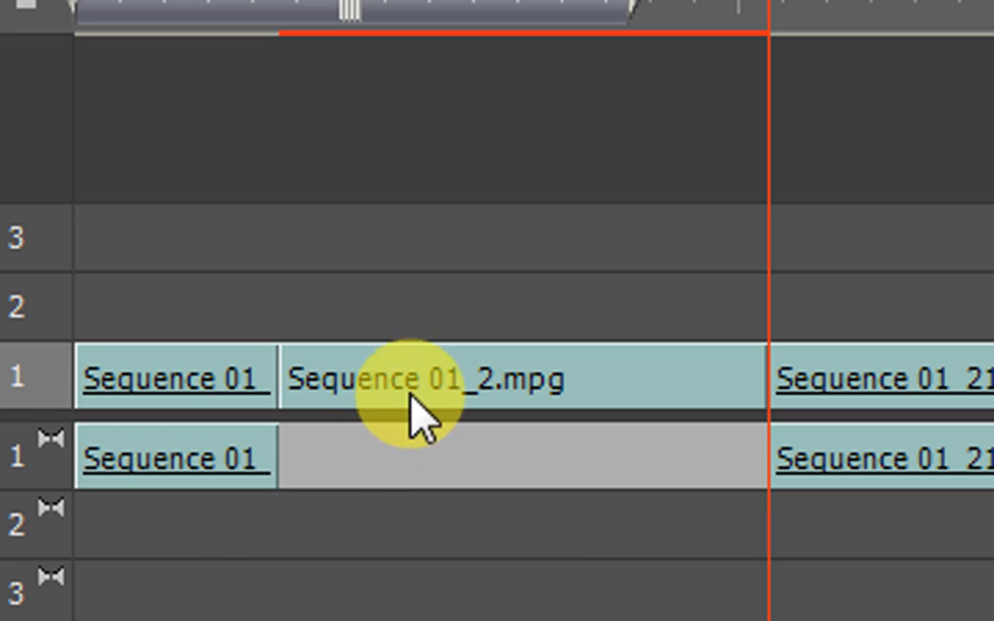
pyautogui.rightClick(434, 451)
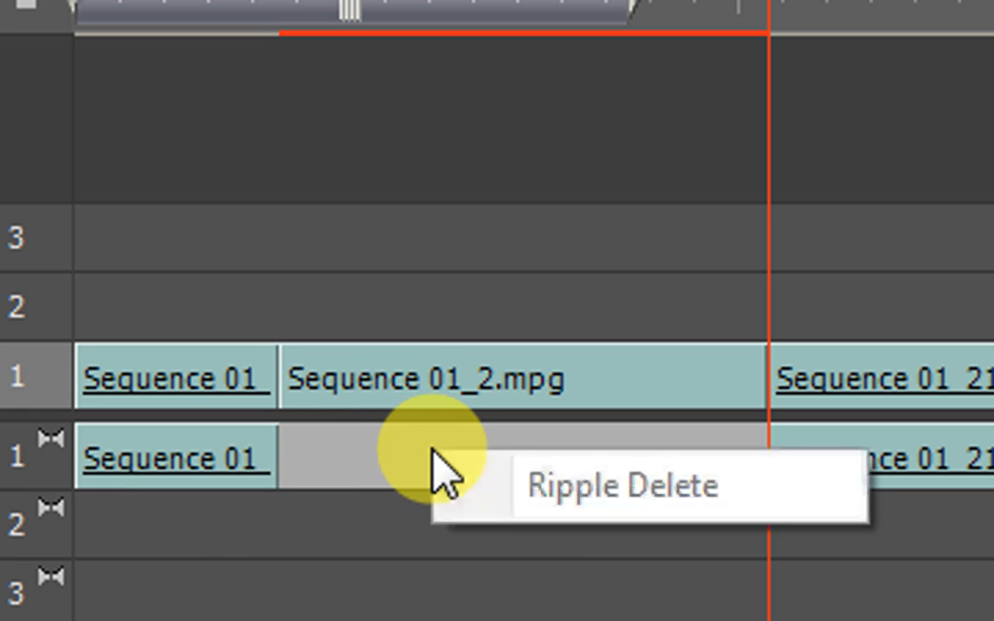
pyautogui.click(488, 473)
pyautogui.click(422, 494)
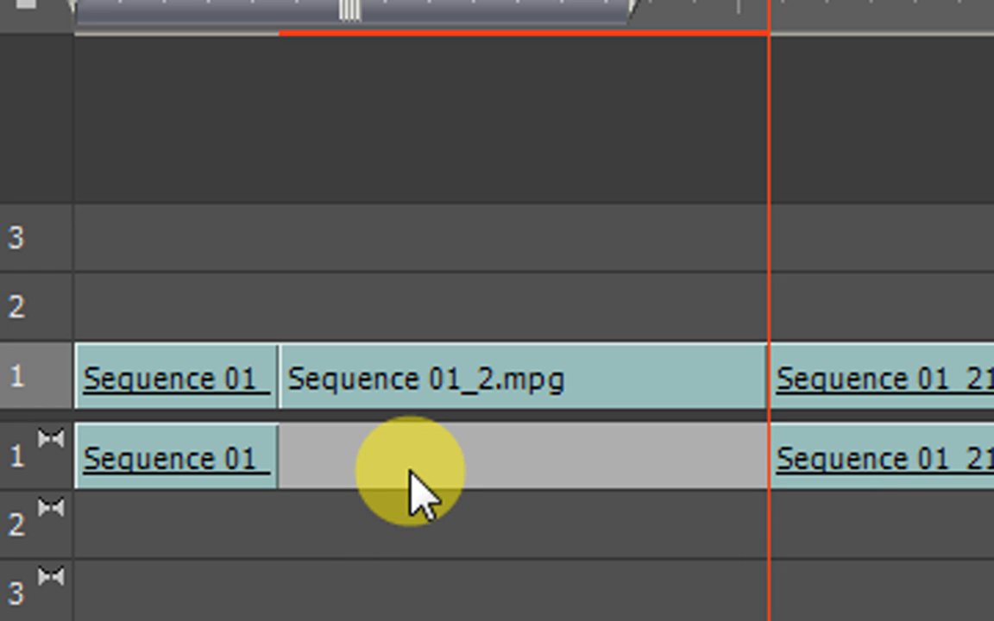
pyautogui.rightClick(418, 471)
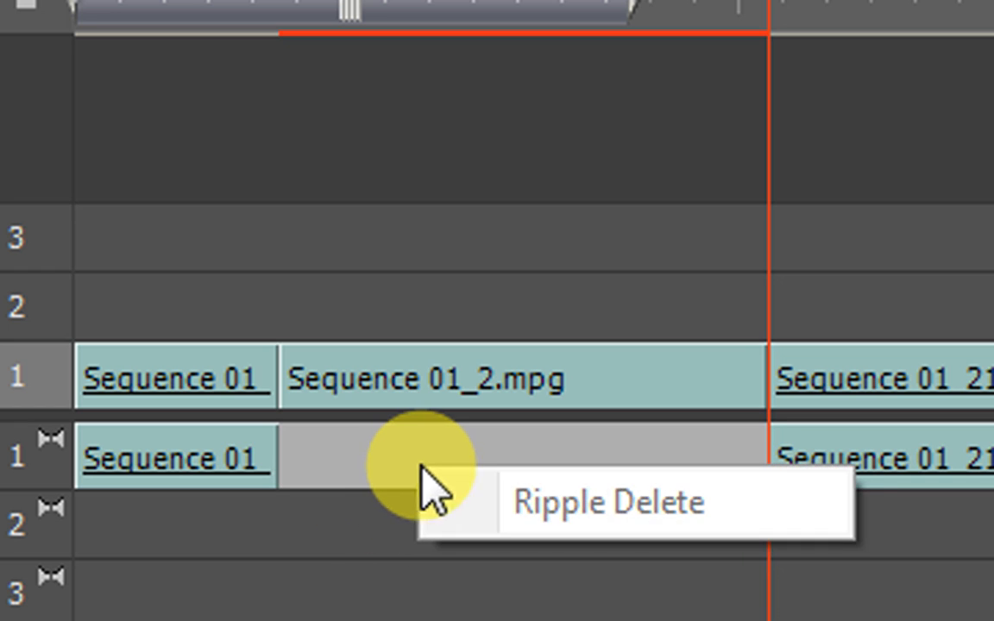
pyautogui.click(544, 505)
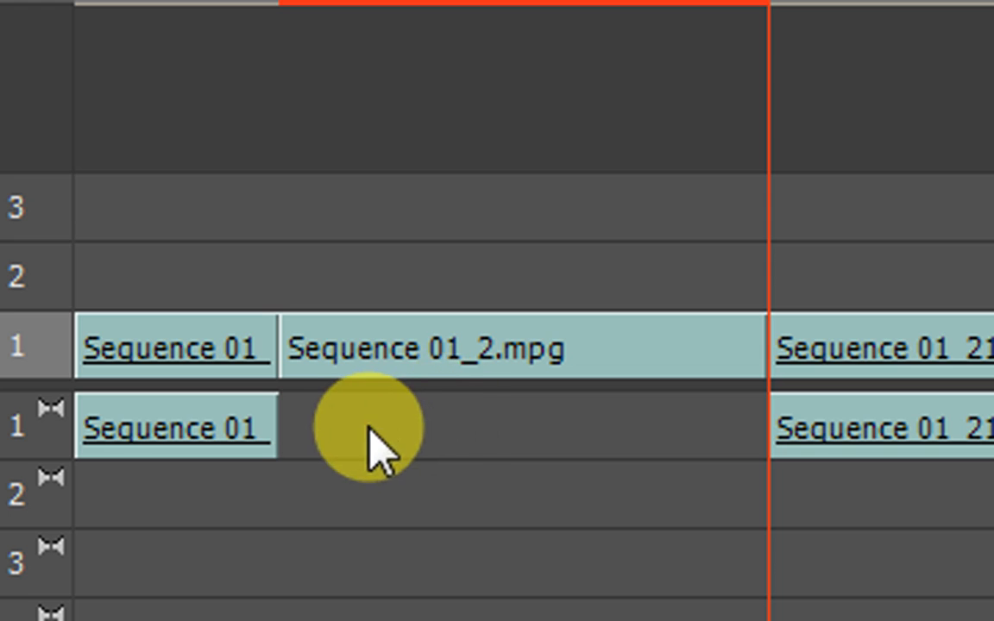
# Target Audio 1 along with Video 1 and undo the video-only insert of Sequence 01_2.mpg
pyautogui.click(478, 361)
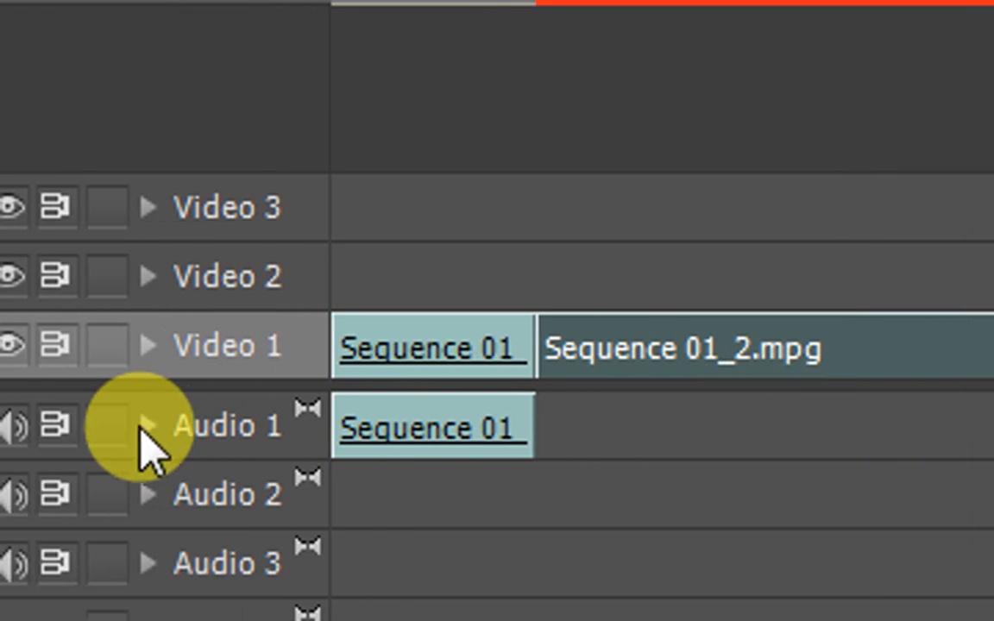
pyautogui.click(144, 425)
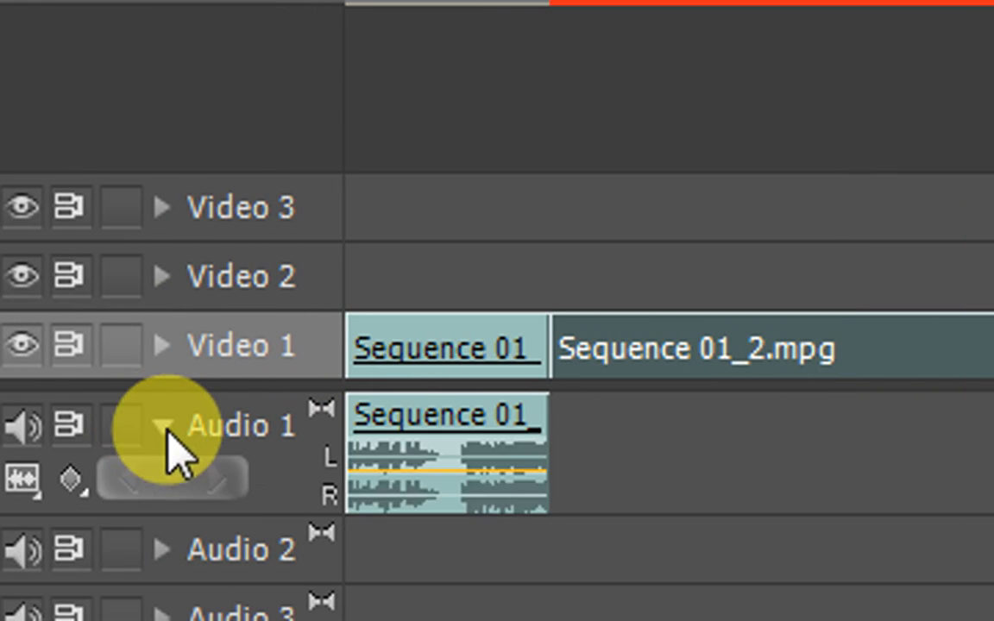
pyautogui.click(149, 426)
pyautogui.click(191, 431)
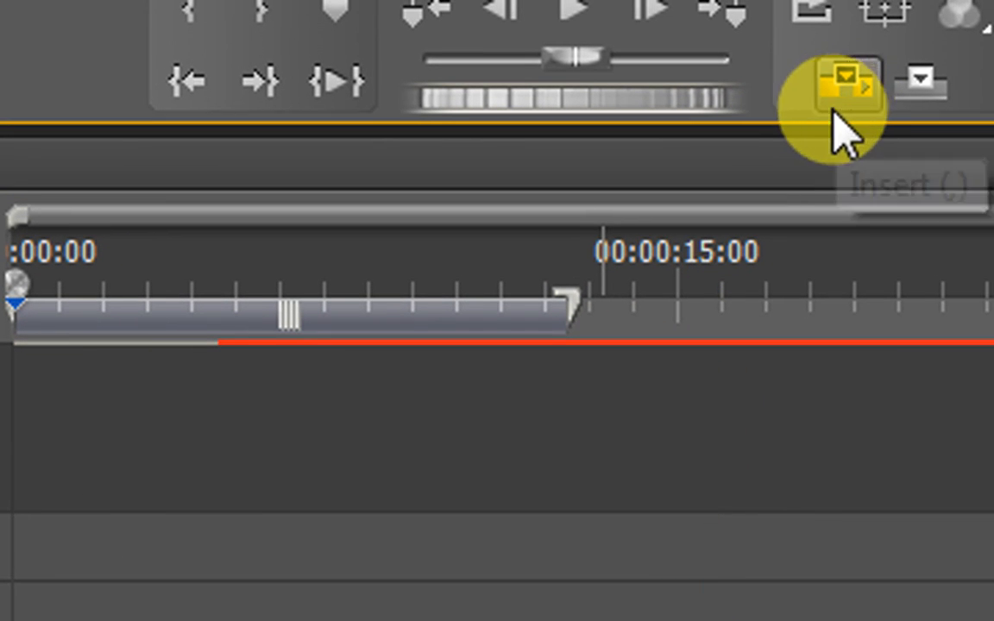
pyautogui.hotkey('ctrl', 'z')
pyautogui.hotkey('ctrl', 'z')
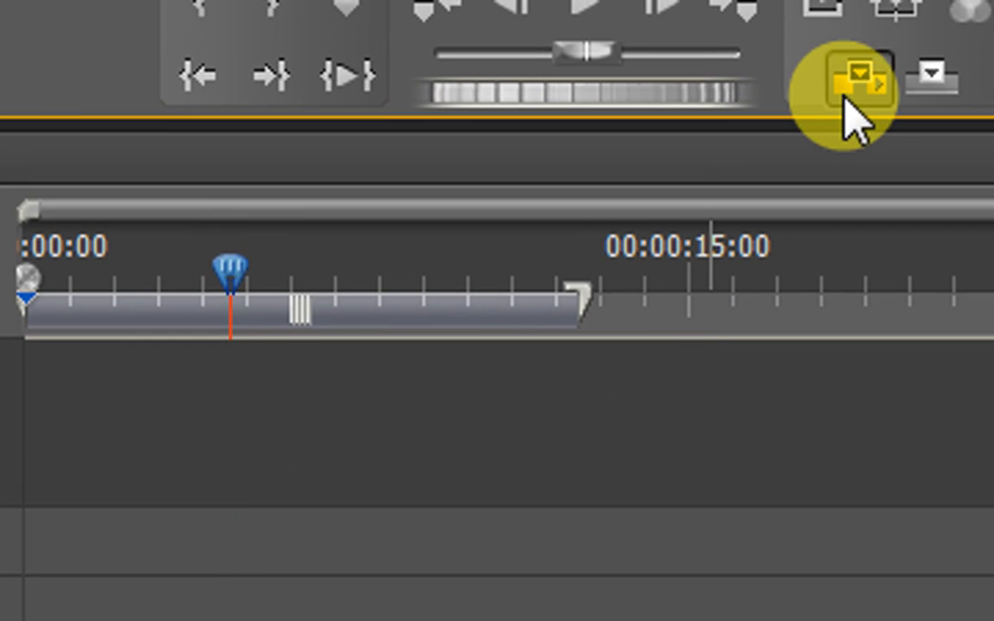
# Insert Sequence 01_2.mpg with video and audio on Video 1 and Audio 1 at 00:00:04:17, and undo the insert
pyautogui.click(846, 96)
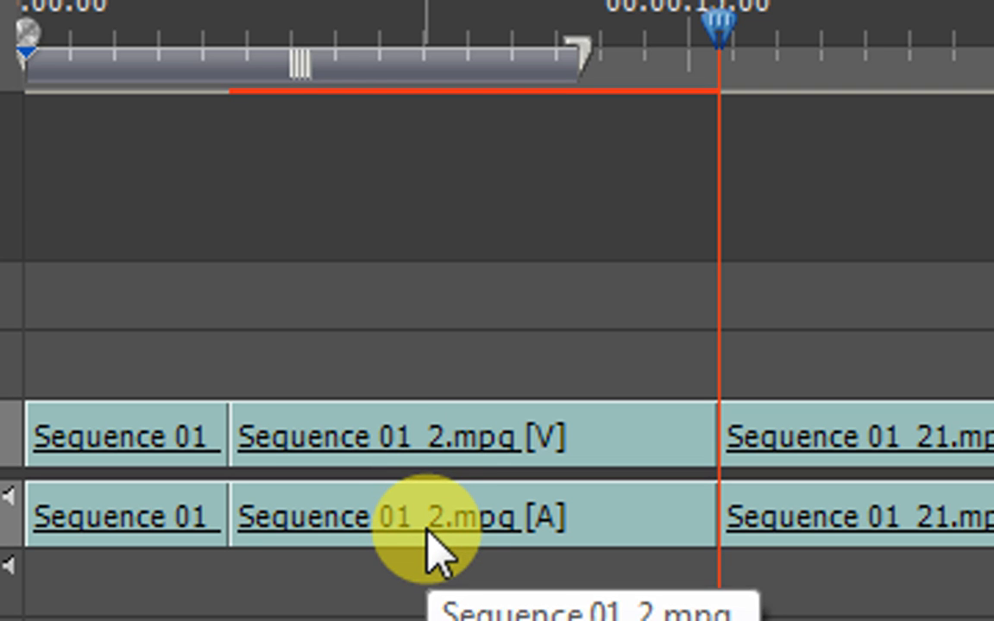
pyautogui.press('z')
pyautogui.hotkey('ctrl', 'z')
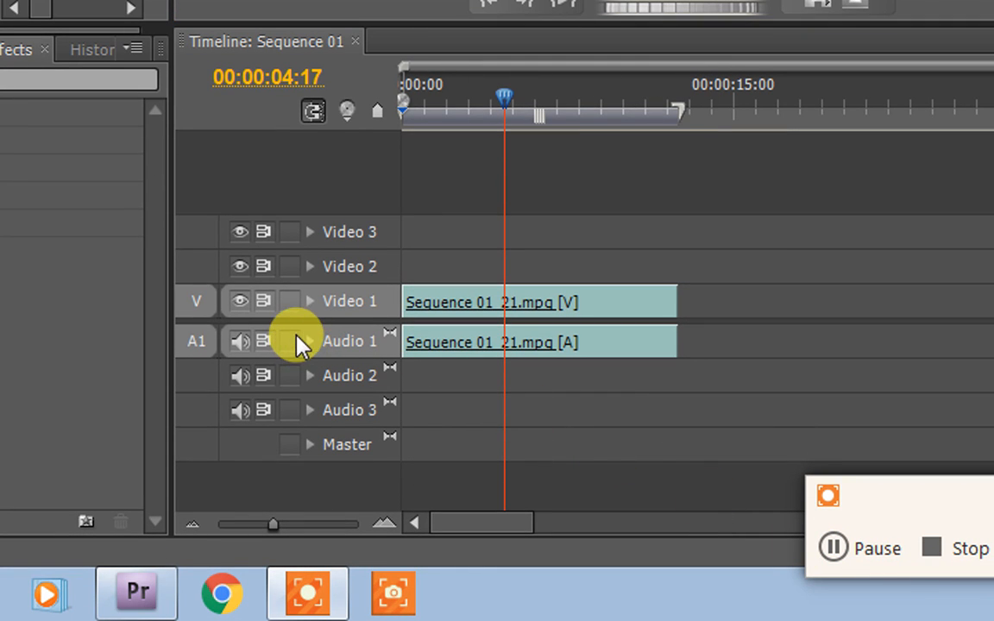
# Assign the source video to Video 2 and the source audio to Audio 2, and move the playhead to 00:00:04:03
pyautogui.click(196, 309)
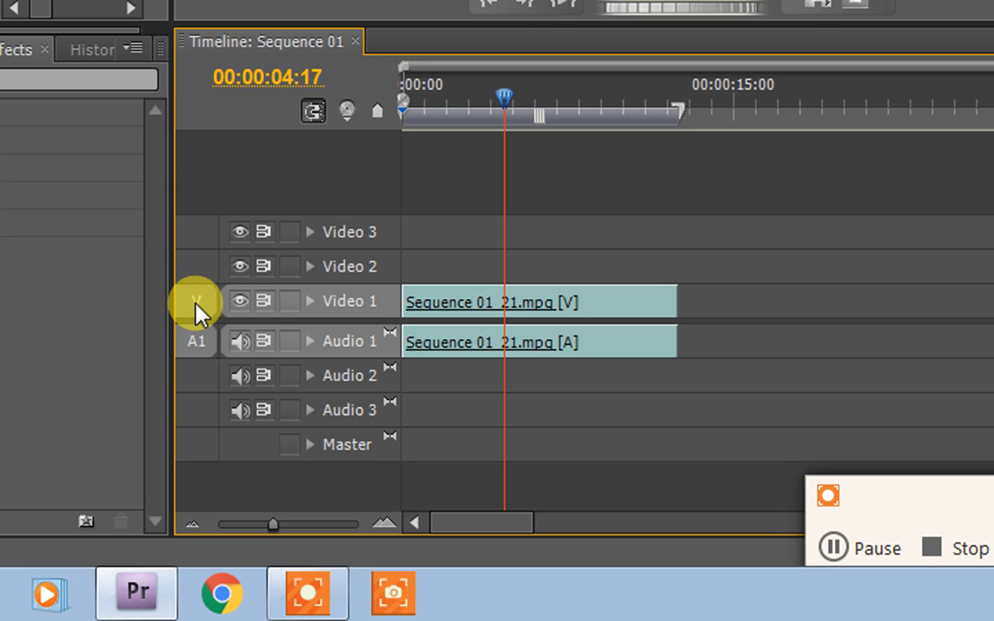
pyautogui.moveTo(195, 281); pyautogui.dragTo(199, 274)
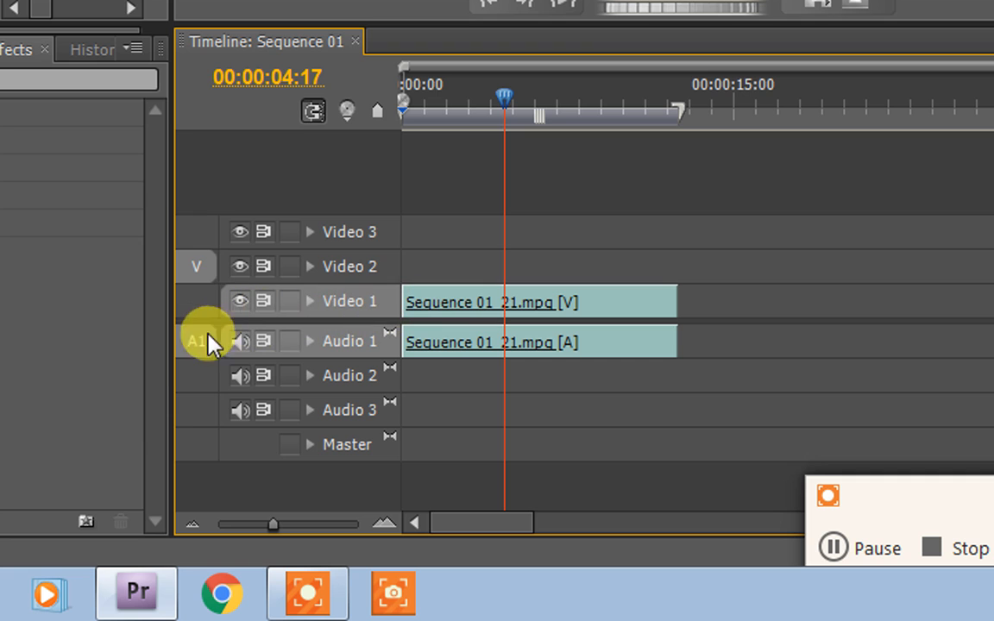
pyautogui.moveTo(196, 341); pyautogui.dragTo(209, 380)
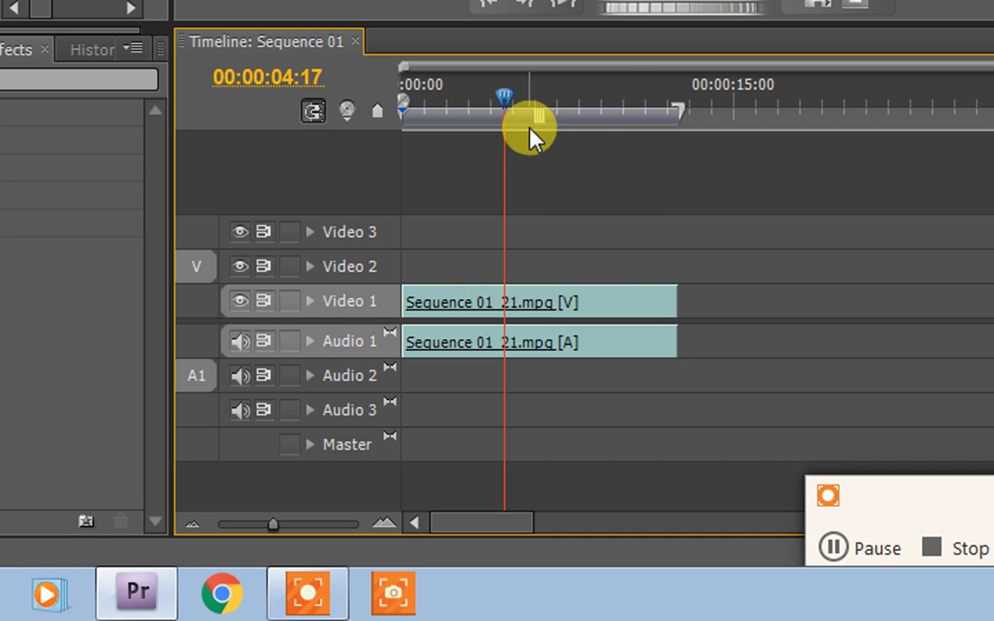
pyautogui.moveTo(505, 105); pyautogui.dragTo(494, 111)
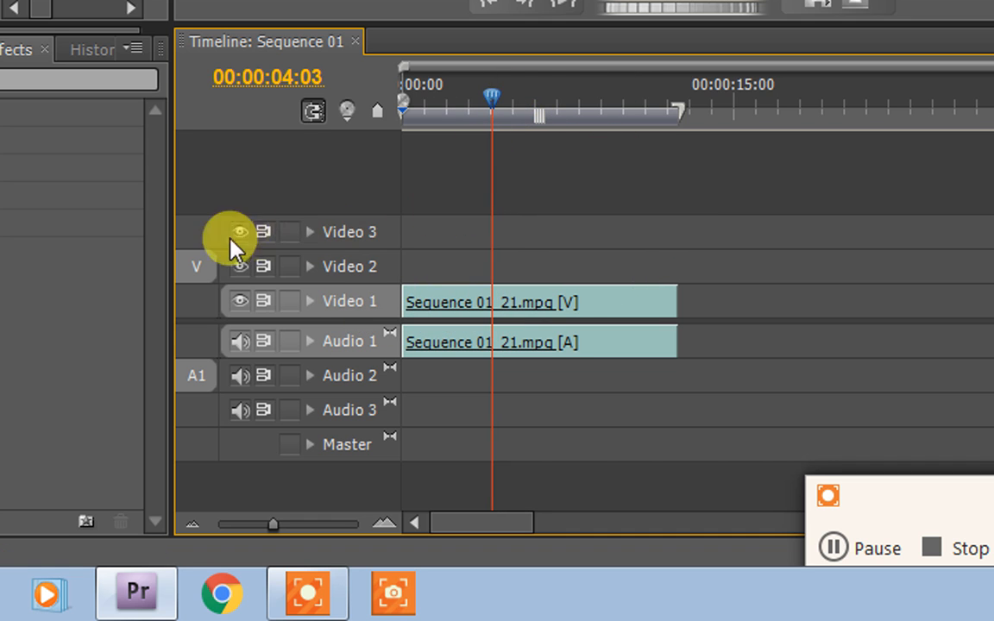
# Try inserting Sequence 01_2.mpg at 00:00:04:03 with only Video 1 and Audio 1 targeted, and undo the insert
pyautogui.press('z')
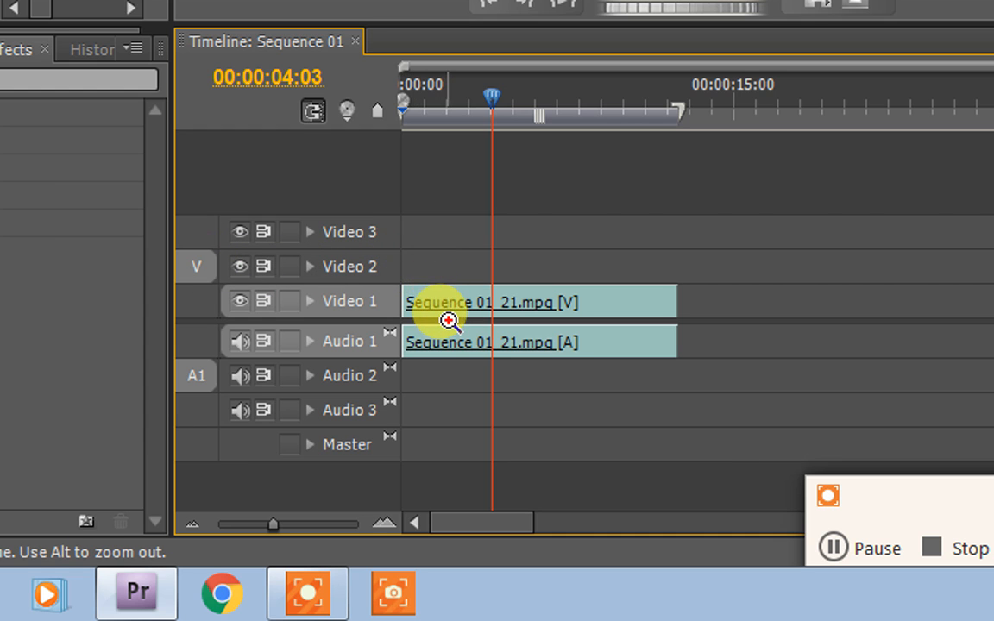
pyautogui.click(369, 276)
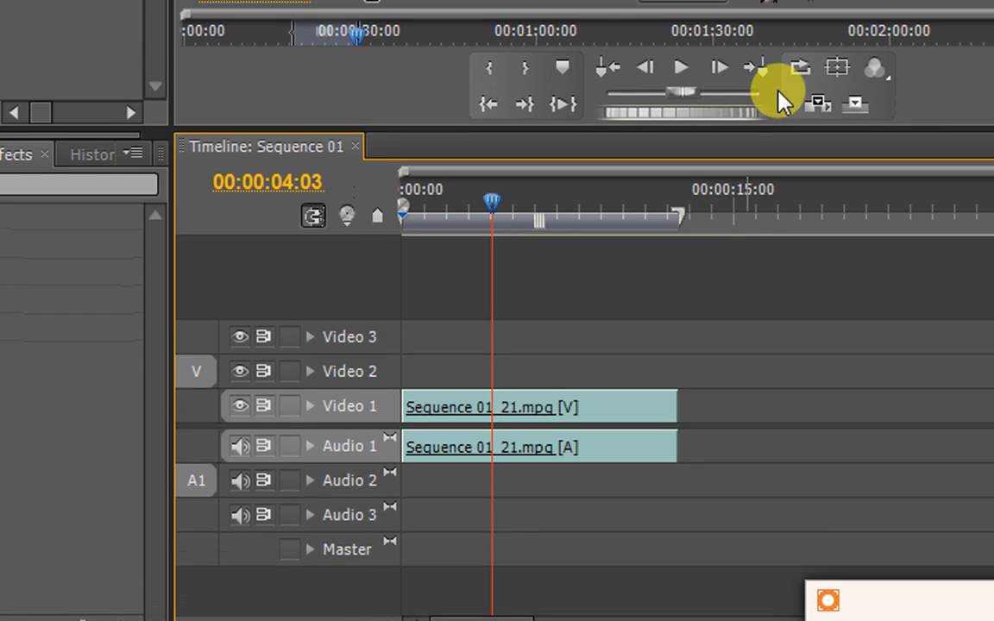
pyautogui.click(811, 107)
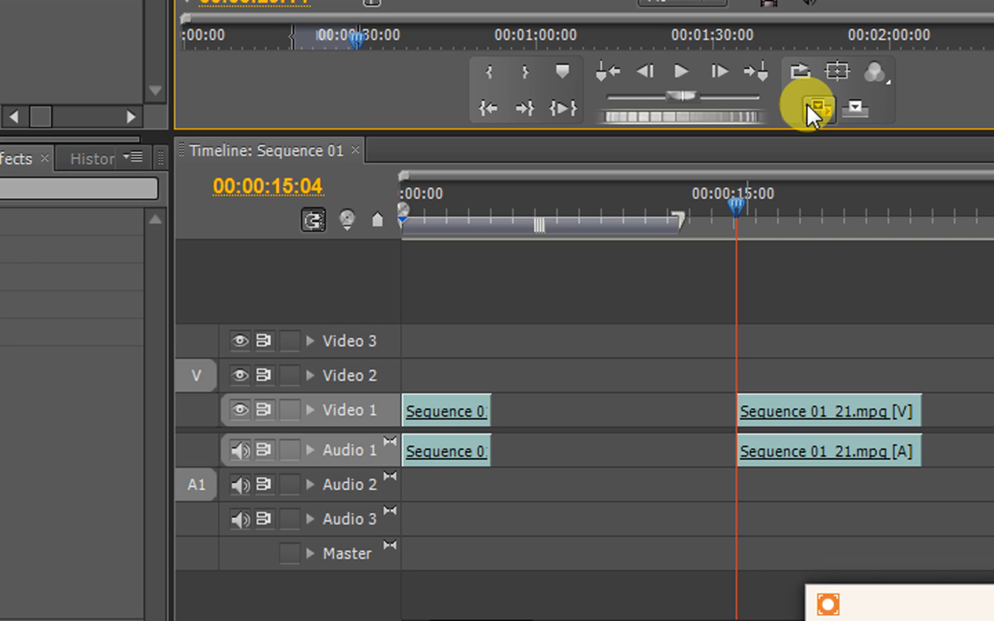
pyautogui.hotkey('ctrl', 'z')
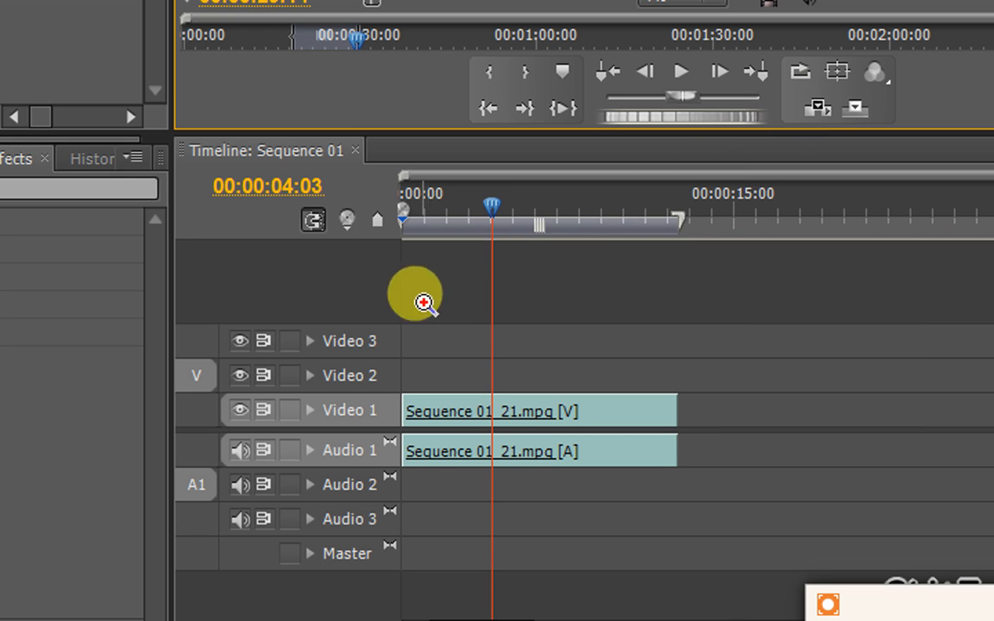
# Target only Video 2 and Audio 2 and try inserting Sequence 01_2.mpg at 00:00:04:03 with sync lock on for all tracks
pyautogui.click(387, 380)
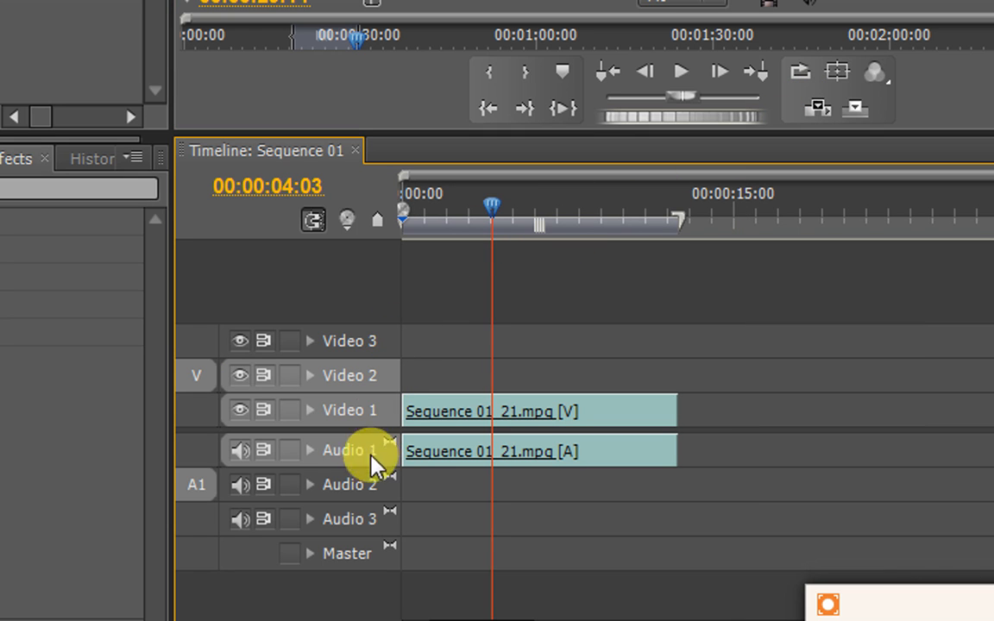
pyautogui.click(343, 485)
pyautogui.click(333, 452)
pyautogui.click(331, 414)
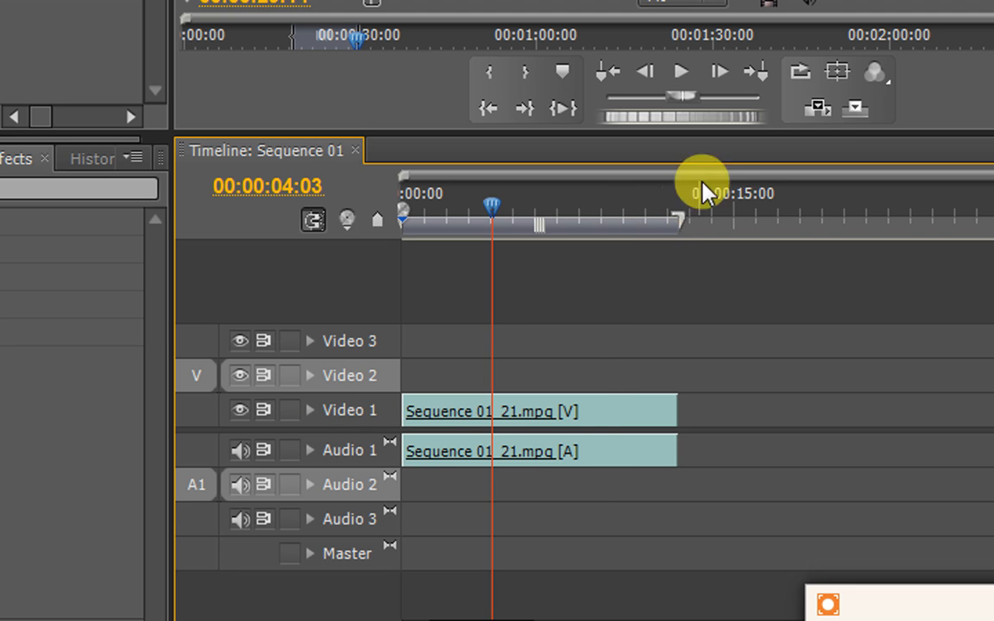
pyautogui.click(815, 117)
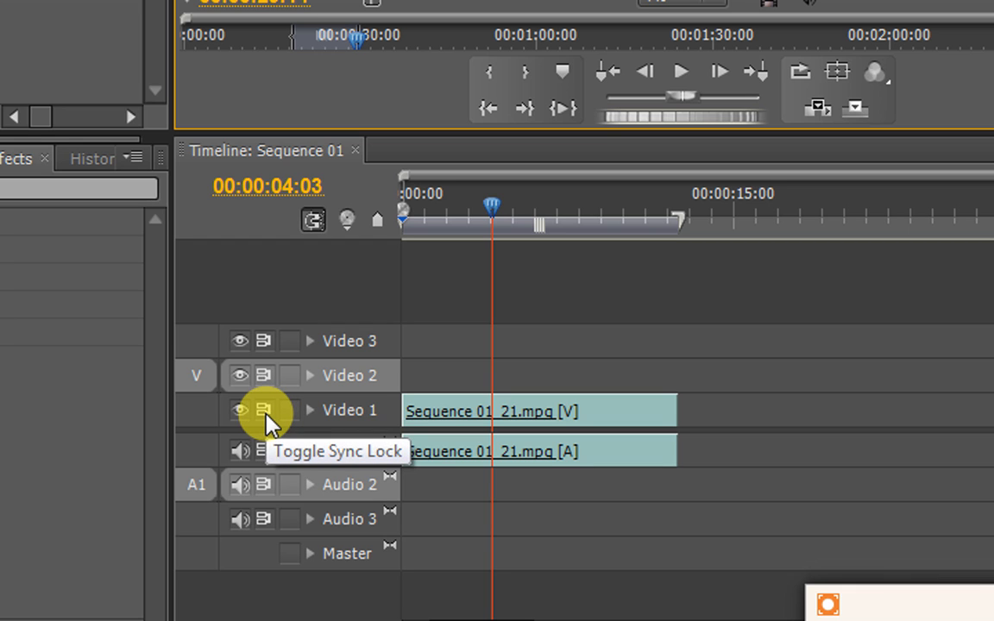
# Insert Sequence 01_2.mpg on Video 2 and Audio 2 at 00:00:04:03 with sync lock temporarily off for Video 1 and Audio 1
pyautogui.click(265, 415)
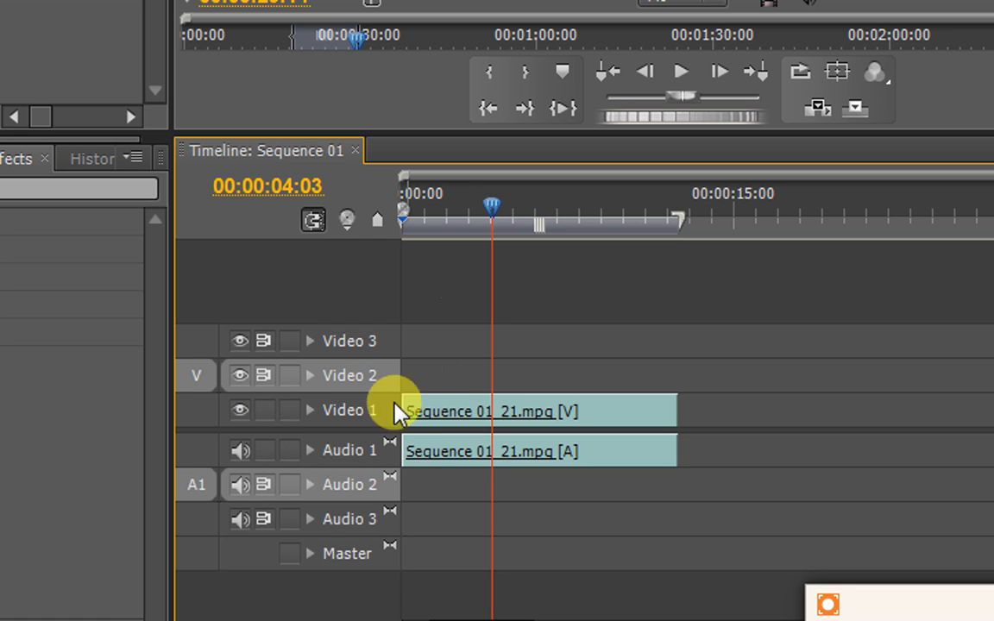
pyautogui.click(811, 114)
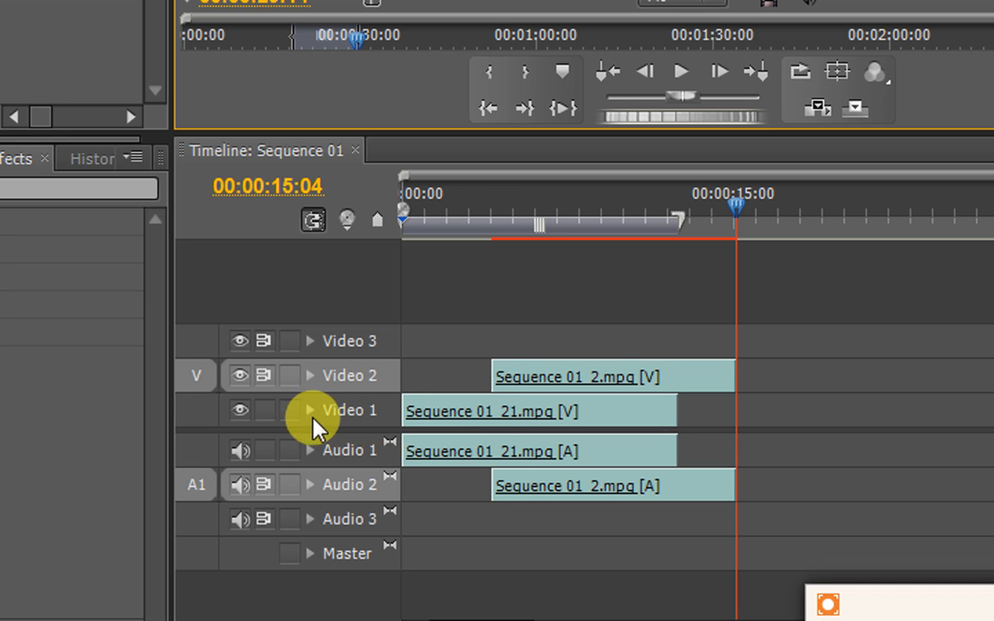
pyautogui.click(275, 427)
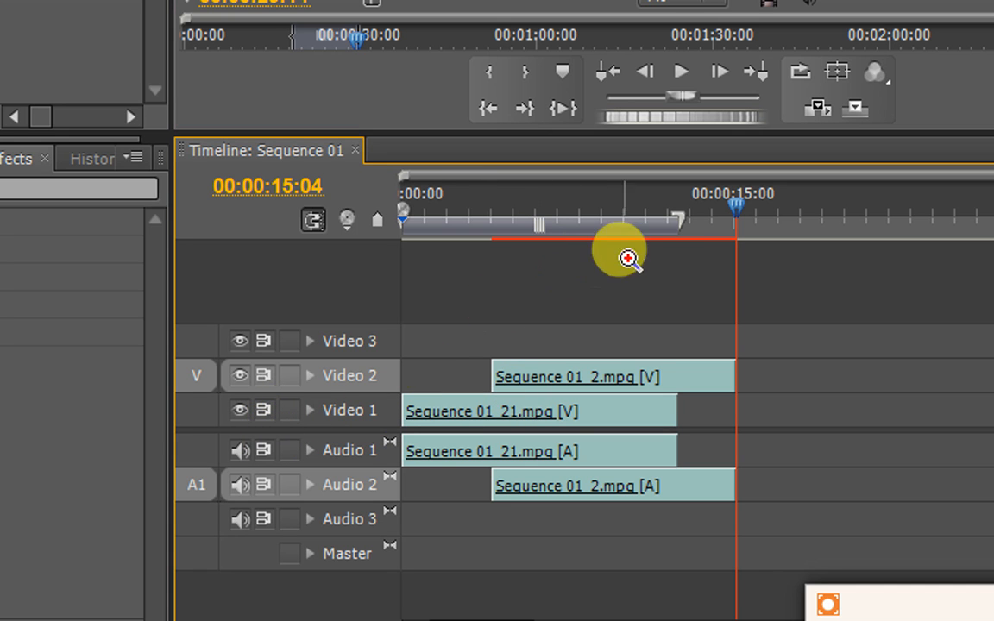
# Play the sequence from near its start into the overlapping Sequence 01_2.mpg clip, and return the playhead to about 00:00:00:06
pyautogui.click(650, 228)
pyautogui.moveTo(649, 237); pyautogui.dragTo(406, 259)
pyautogui.press('z')
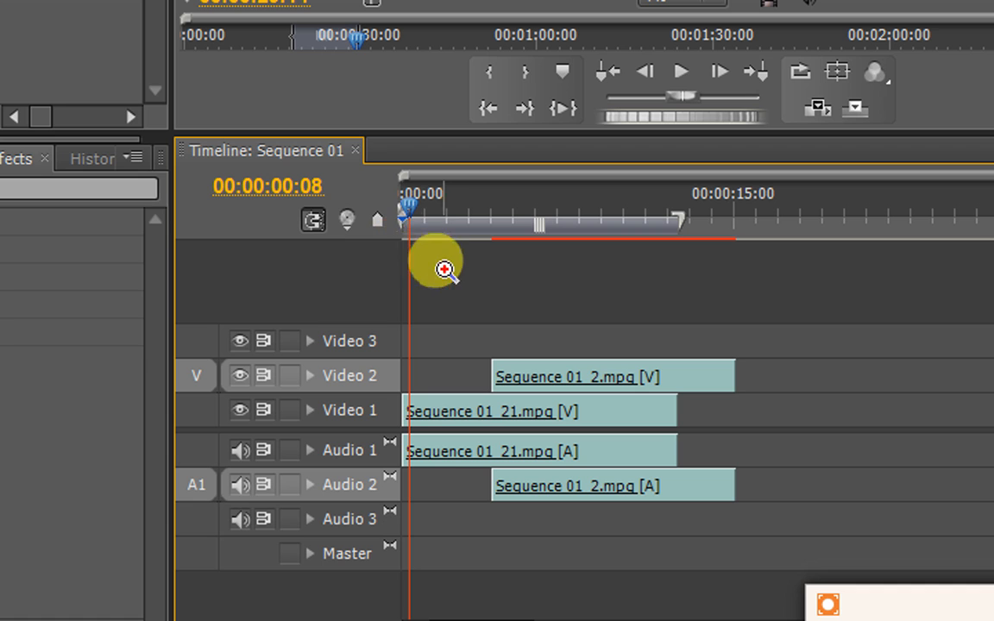
pyautogui.press('space')
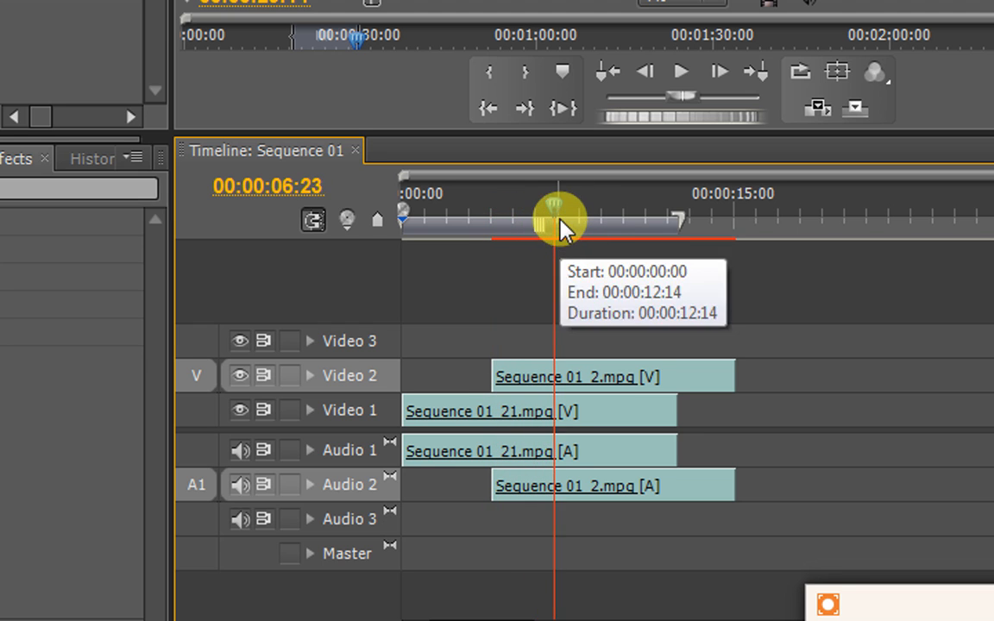
pyautogui.press('space')
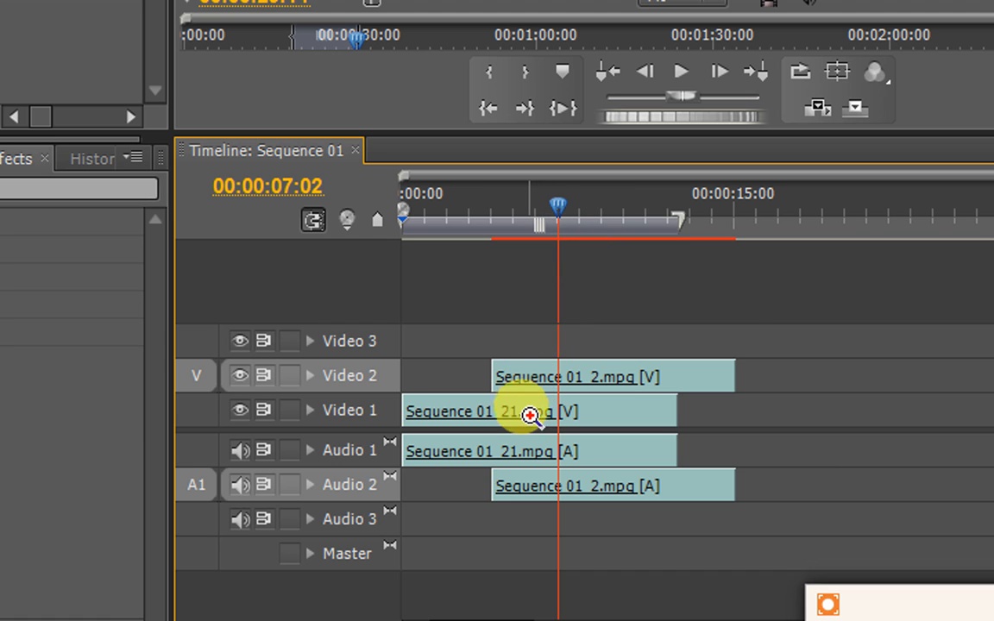
pyautogui.click(553, 214)
pyautogui.moveTo(552, 216); pyautogui.dragTo(406, 233)
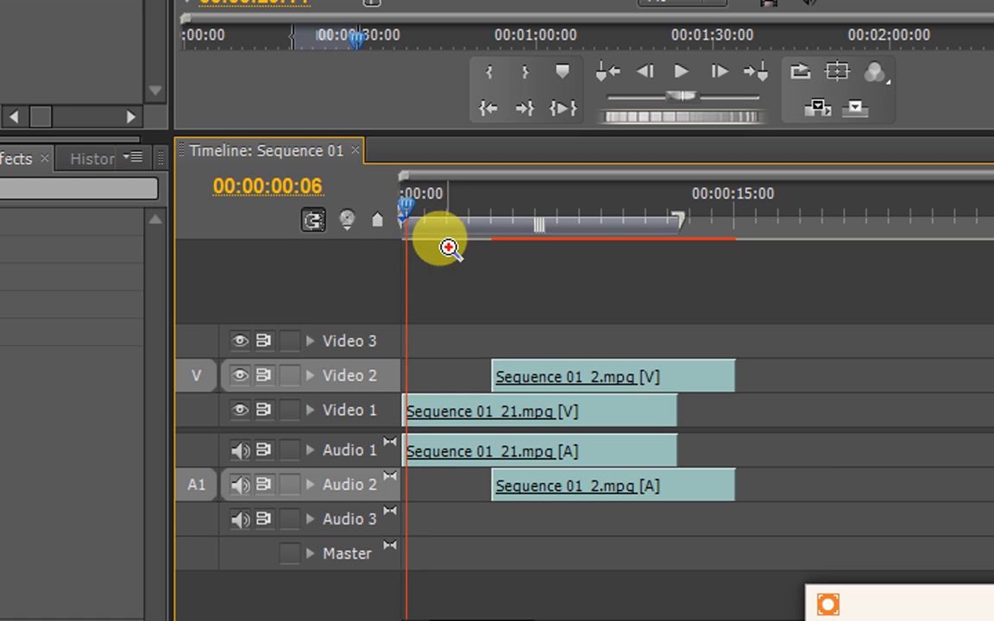
# Expand the Video 1 track to examine its display and keyframe controls, and collapse it again
pyautogui.click(315, 416)
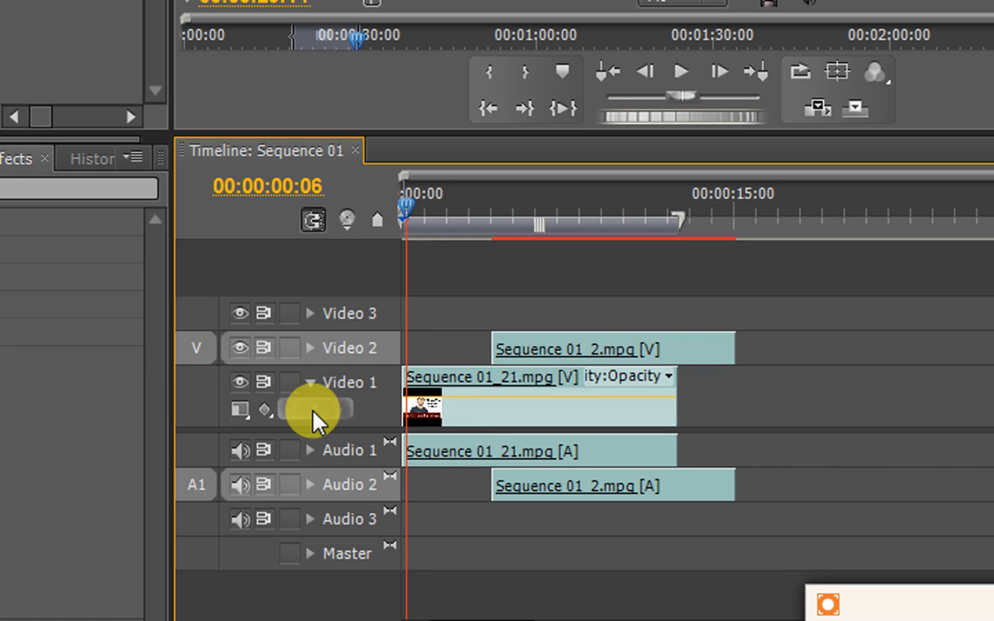
pyautogui.click(311, 382)
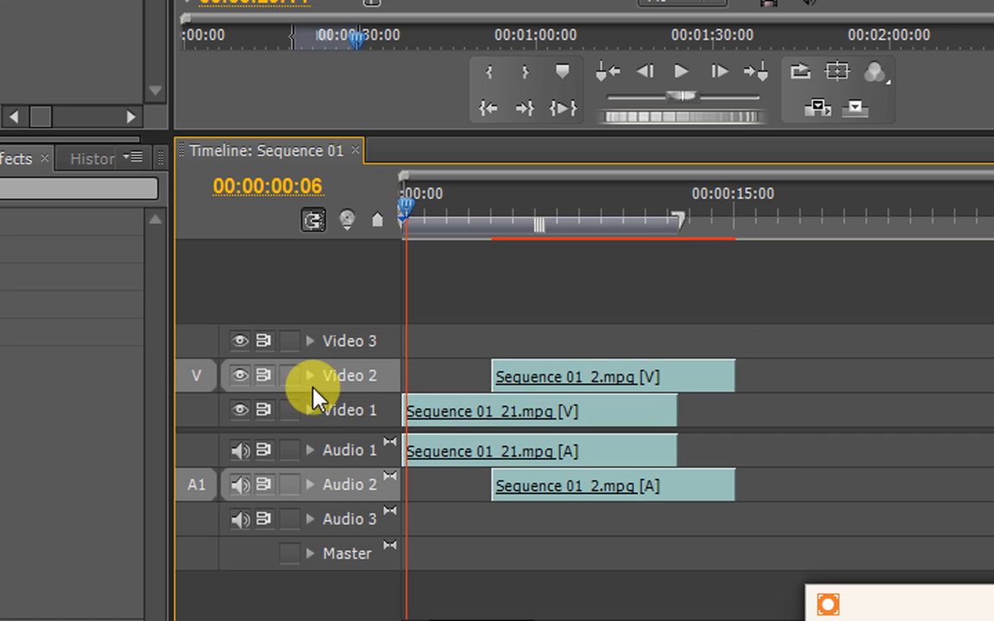
pyautogui.click(321, 412)
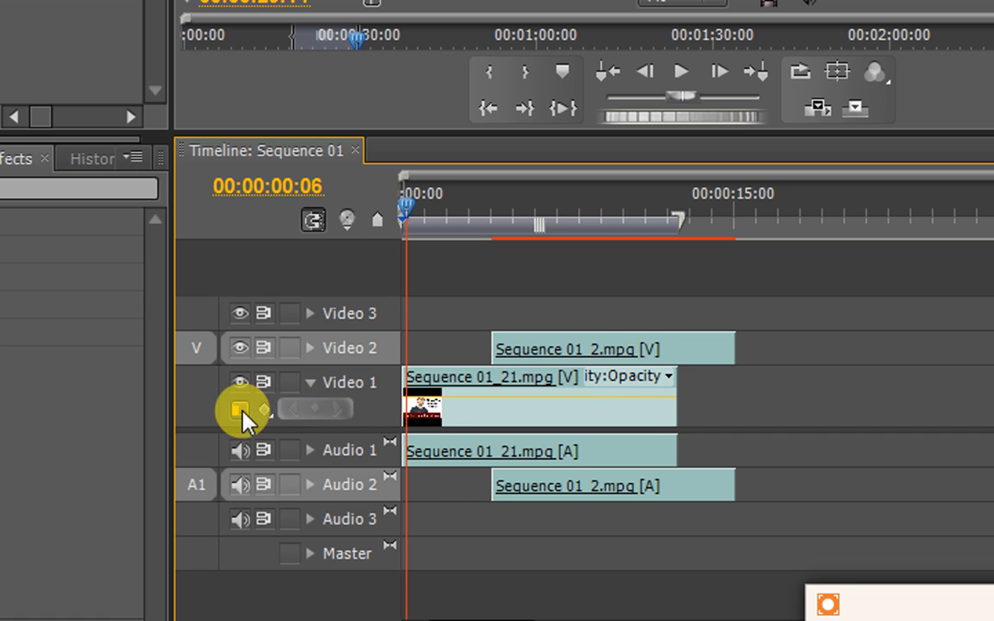
pyautogui.click(310, 385)
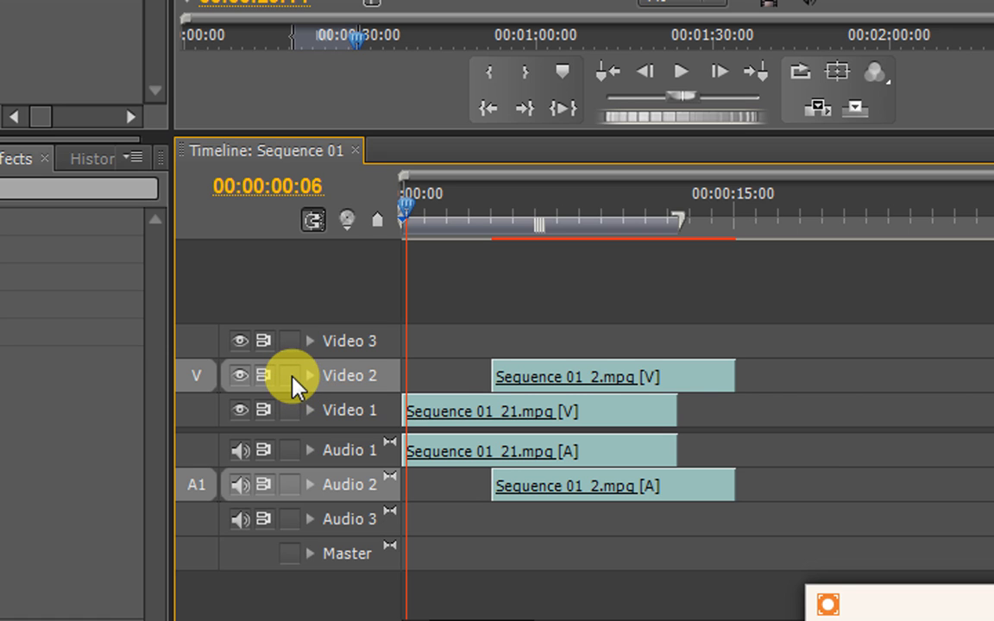
# Lock the Video 2 track temporarily, activate the Selection tool, and unlock the track again
pyautogui.click(290, 380)
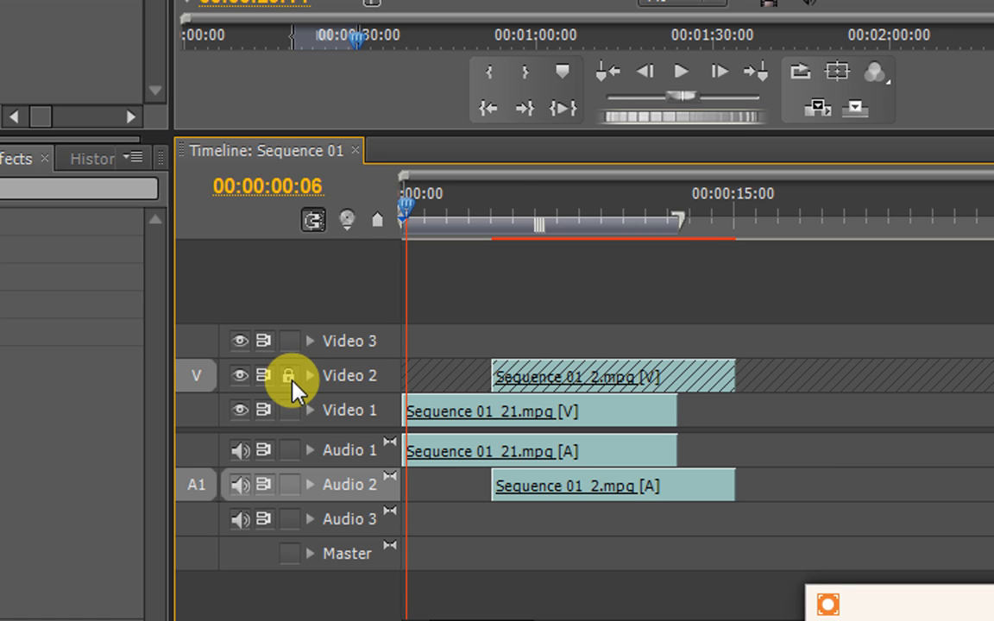
pyautogui.press('z')
pyautogui.click(692, 381)
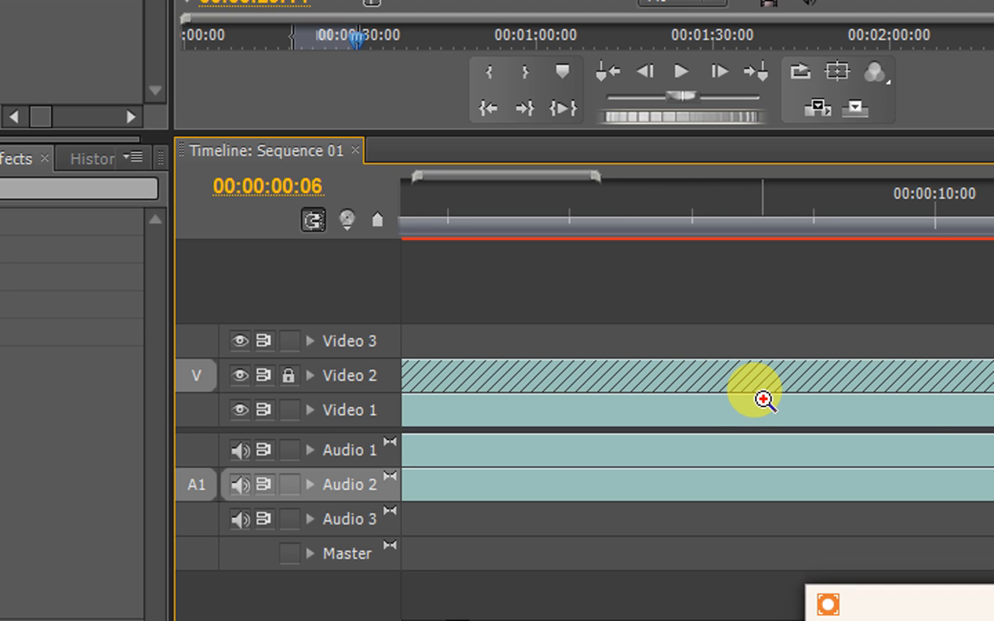
pyautogui.press('-')
pyautogui.press('-')
pyautogui.press('-')
pyautogui.press('-')
pyautogui.press('-')
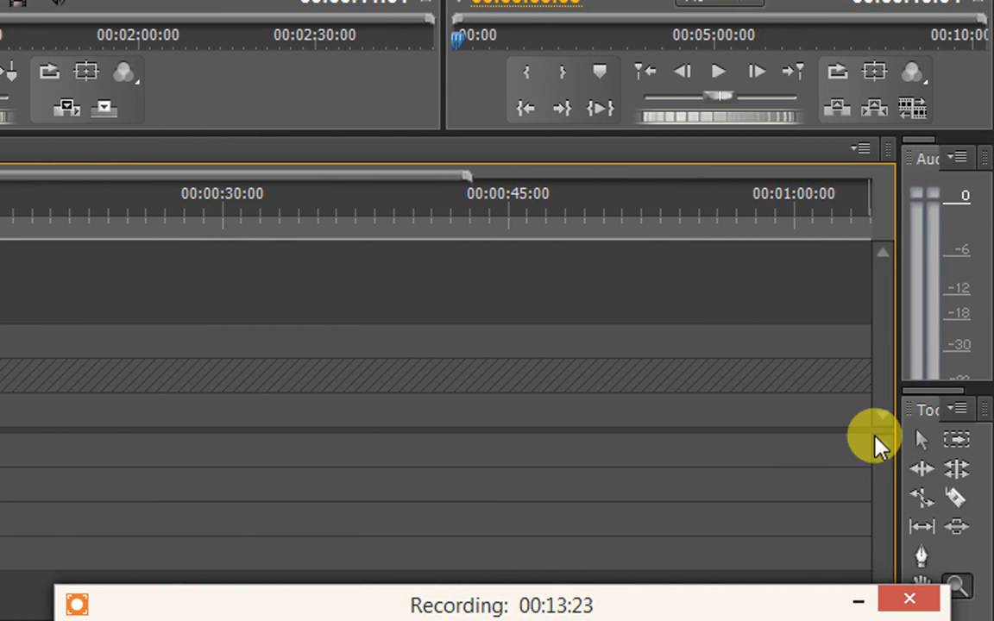
pyautogui.click(922, 442)
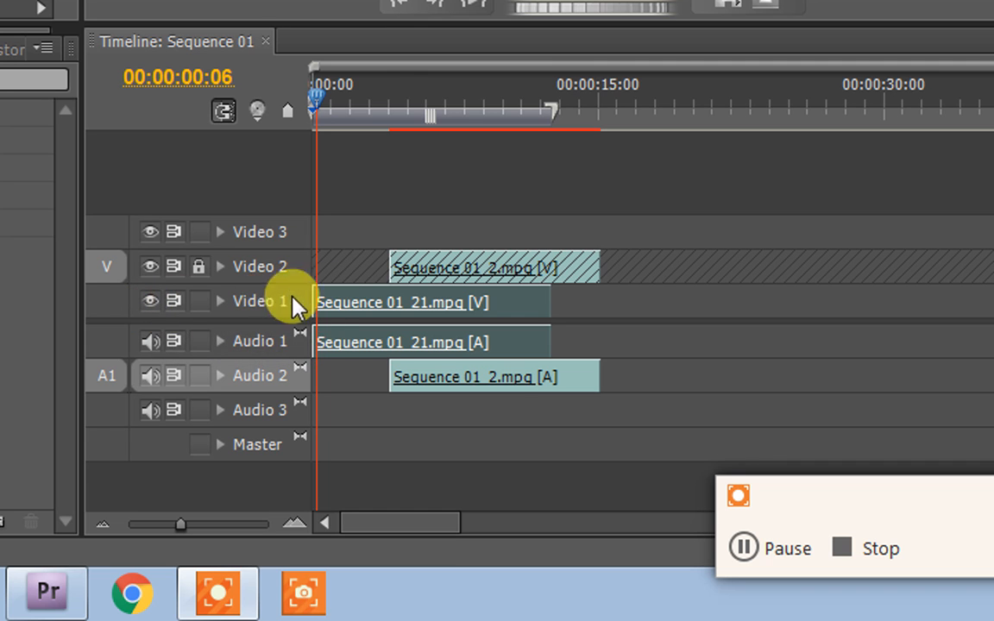
pyautogui.click(198, 267)
# Preview the sequence with Video 2's output temporarily hidden, and move the playhead to 00:00:06:24 with it shown again
pyautogui.click(151, 268)
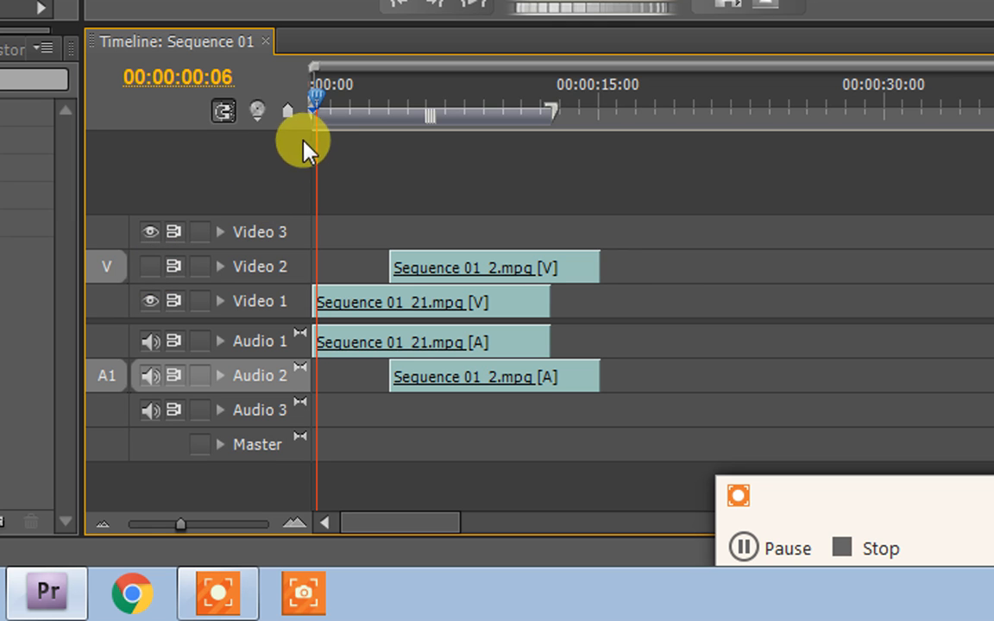
pyautogui.moveTo(317, 102); pyautogui.dragTo(395, 155)
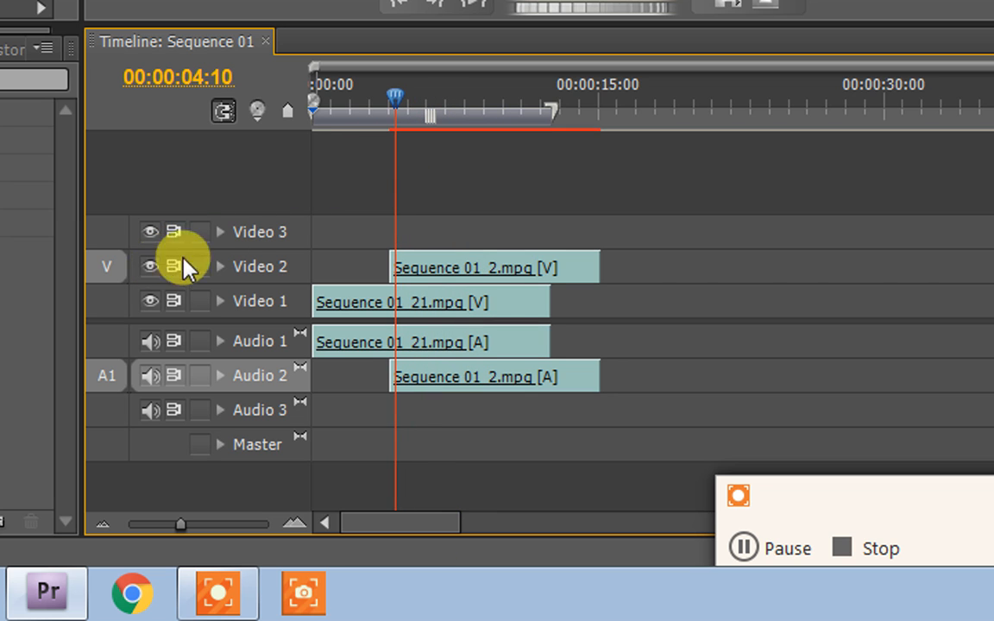
pyautogui.moveTo(395, 100); pyautogui.dragTo(444, 114)
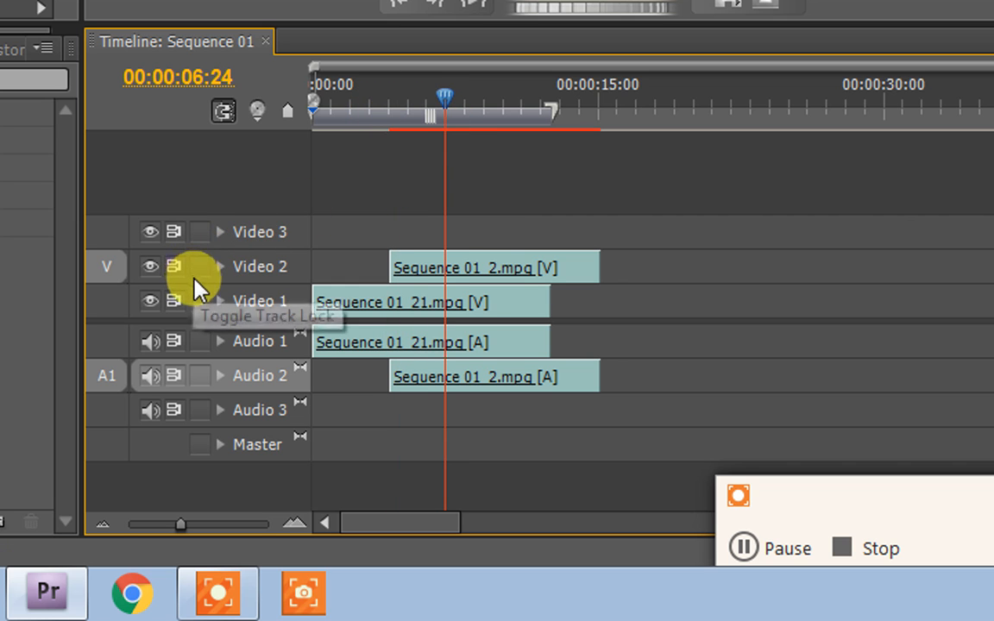
# Turn off Video 1's output and preview the sequence from its start to 00:00:02:06
pyautogui.click(150, 304)
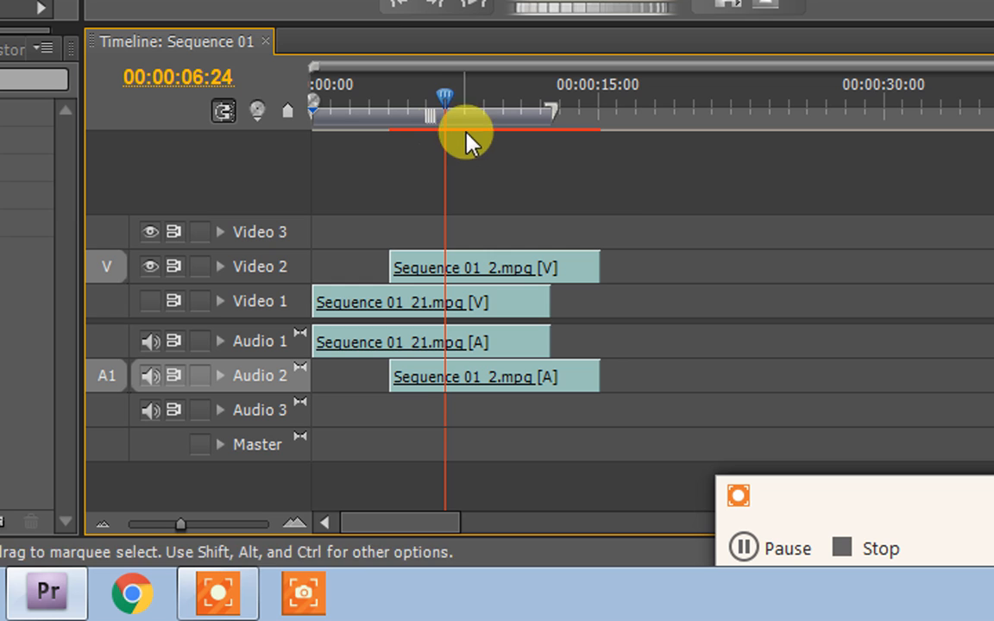
pyautogui.moveTo(444, 104); pyautogui.dragTo(292, 138)
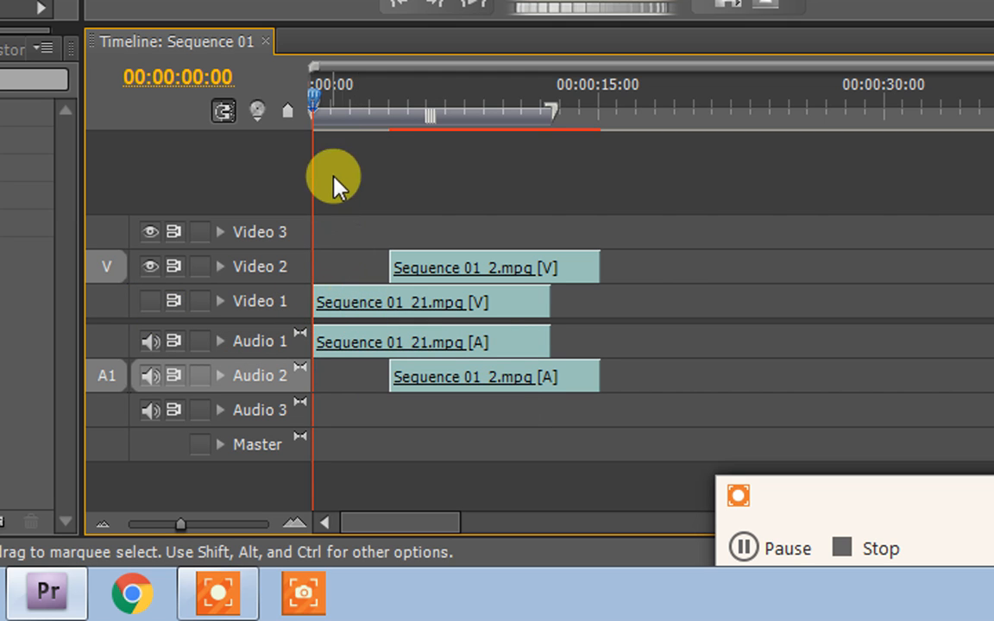
pyautogui.moveTo(321, 114); pyautogui.dragTo(362, 111)
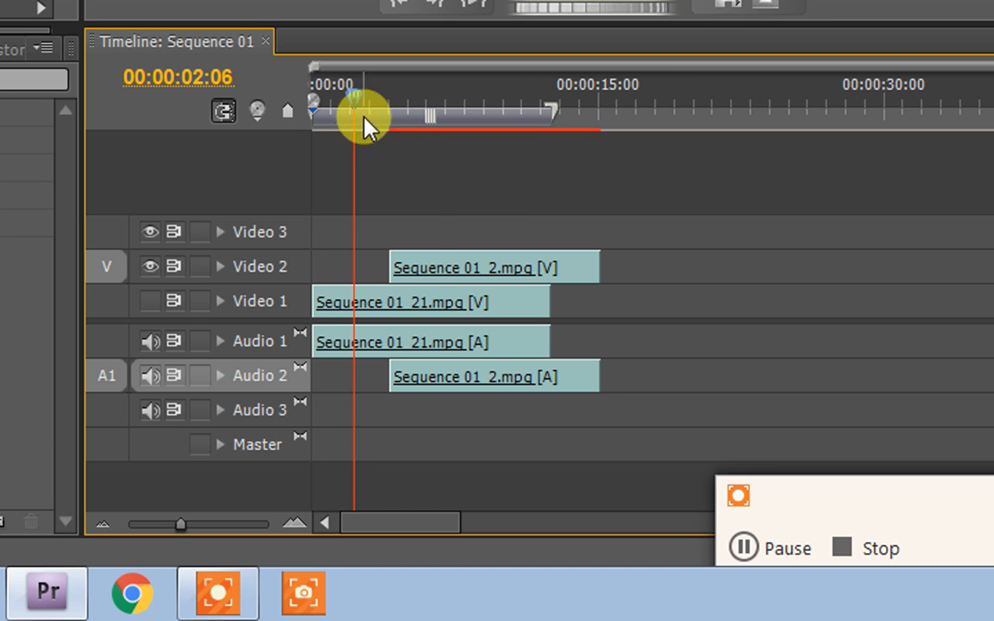
# Trim Sequence 01_21.mpg to end at 00:00:02:06, shorten and shift Sequence 01_2.mpg to overlap its end, and return the playhead to 00:00:00:00
pyautogui.click(436, 270)
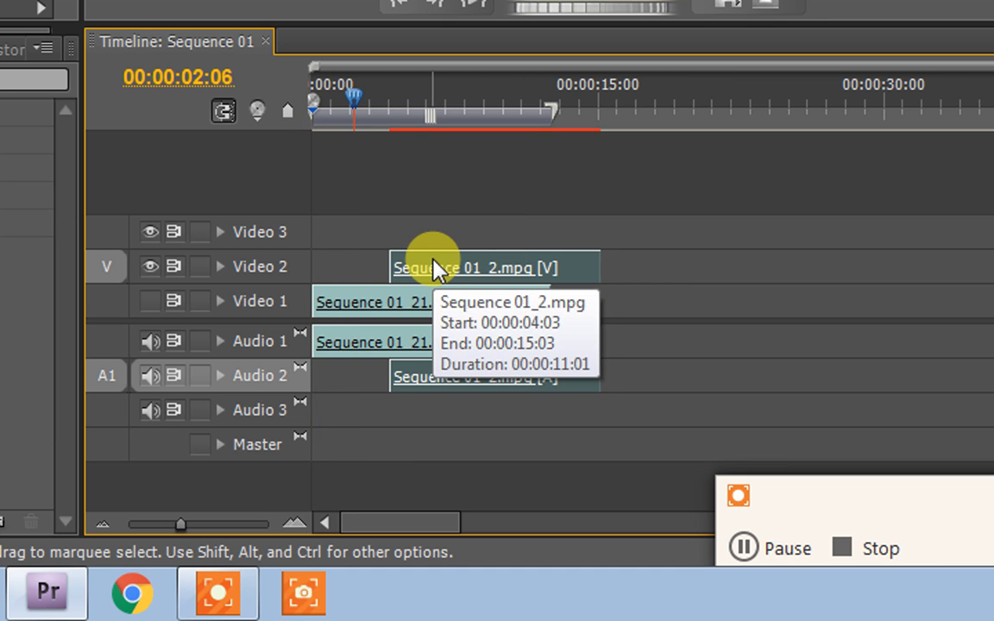
pyautogui.moveTo(542, 301); pyautogui.dragTo(355, 319)
pyautogui.moveTo(505, 273); pyautogui.dragTo(459, 276)
pyautogui.moveTo(549, 267); pyautogui.dragTo(382, 289)
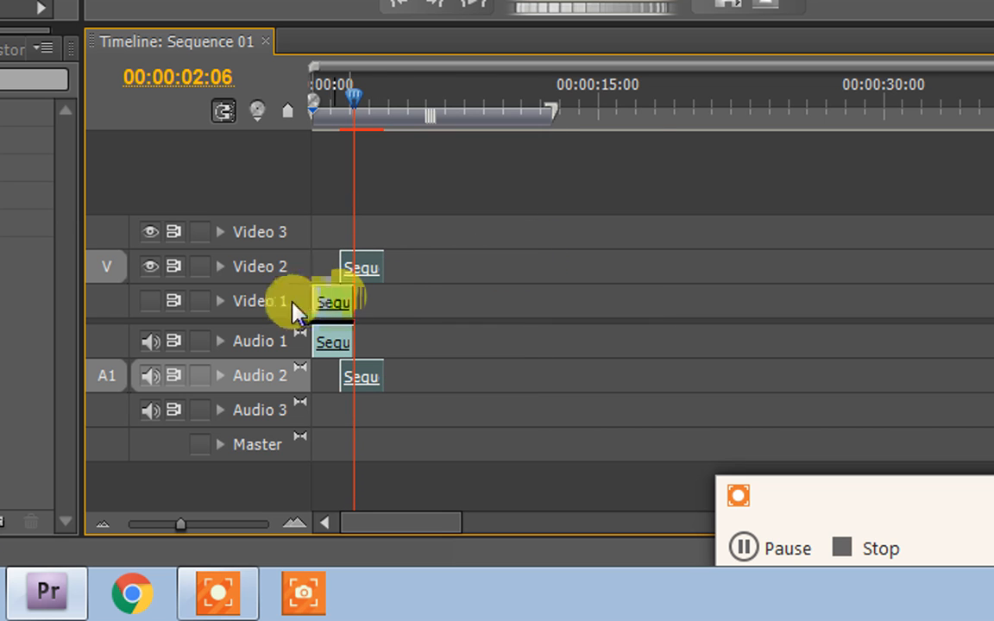
pyautogui.moveTo(345, 111); pyautogui.dragTo(321, 115)
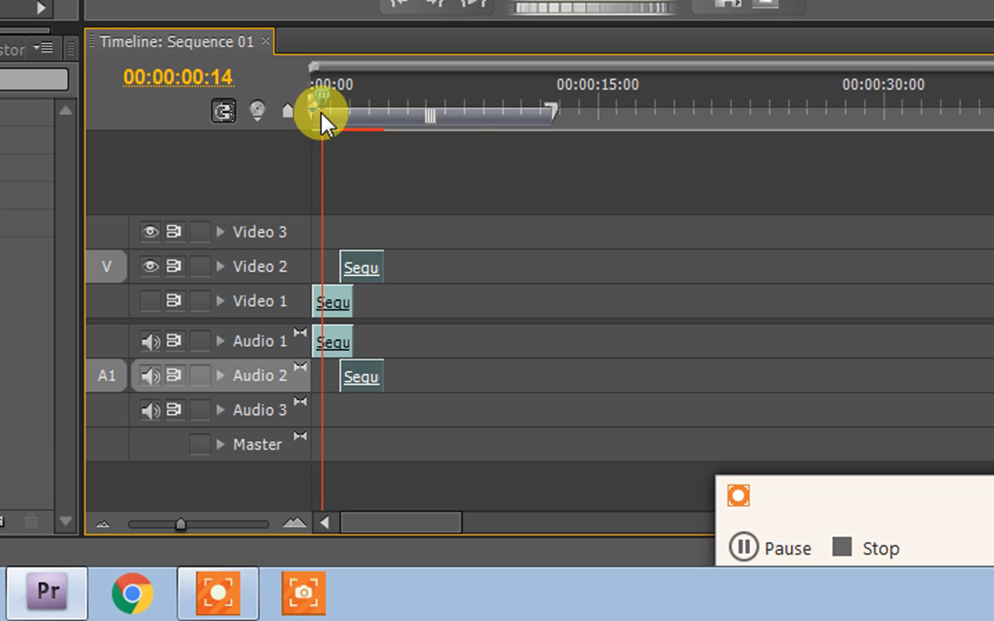
pyautogui.moveTo(309, 114)
pyautogui.mouseDown()
pyautogui.moveTo(318, 101)
pyautogui.moveTo(349, 98)
pyautogui.moveTo(353, 83)
pyautogui.moveTo(358, 93)
pyautogui.moveTo(380, 93)
pyautogui.moveTo(312, 117)
pyautogui.mouseUp()
pyautogui.click(152, 313)
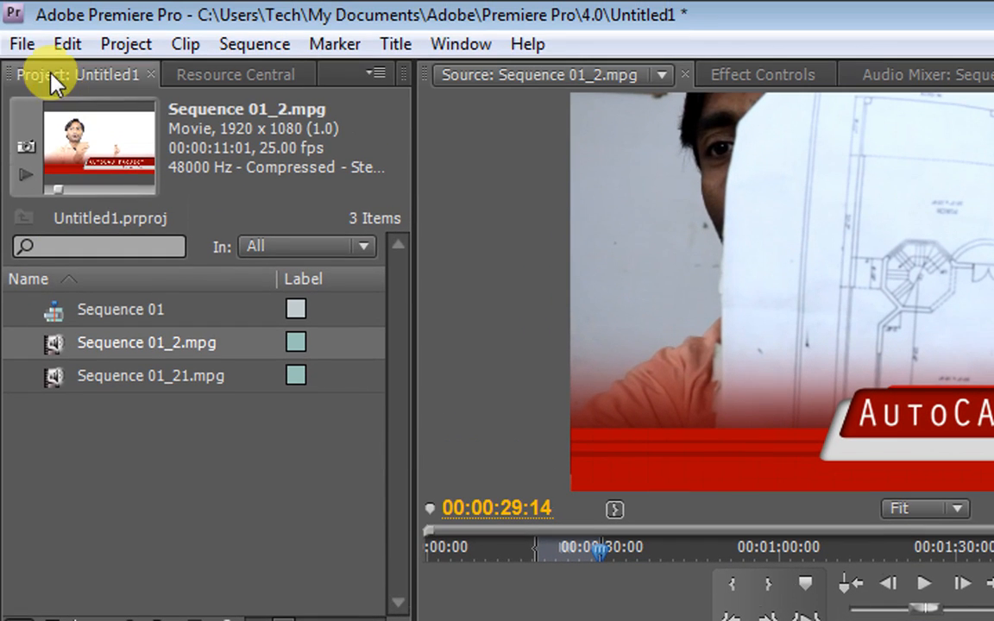
# Export Sequence 01 as MPEG2 with the 1440 x 1080i 25 High Quality preset and start the Adobe Media Encoder queue
pyautogui.click(20, 44)
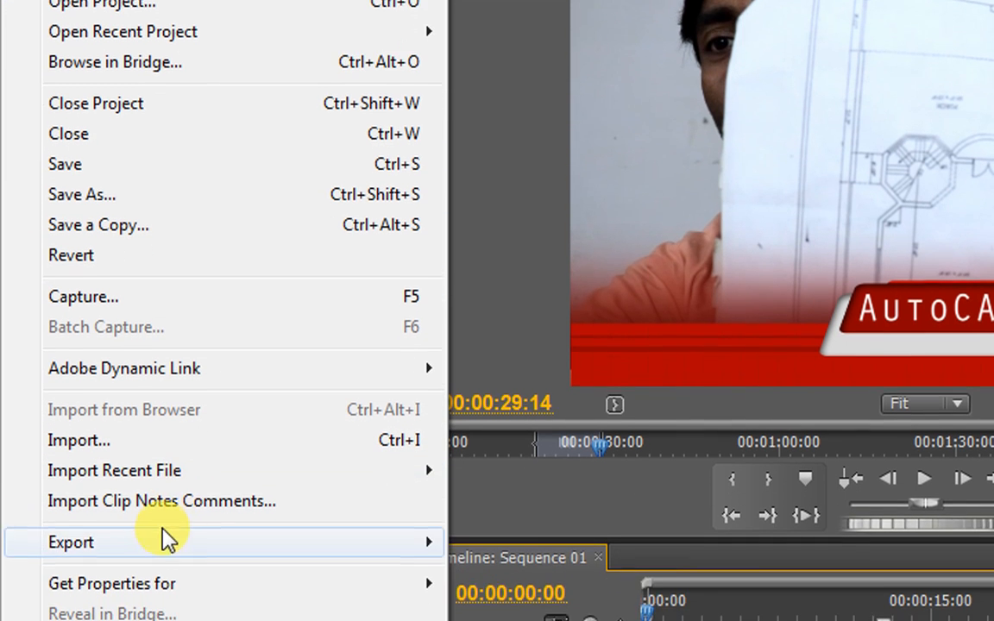
pyautogui.moveTo(328, 536)
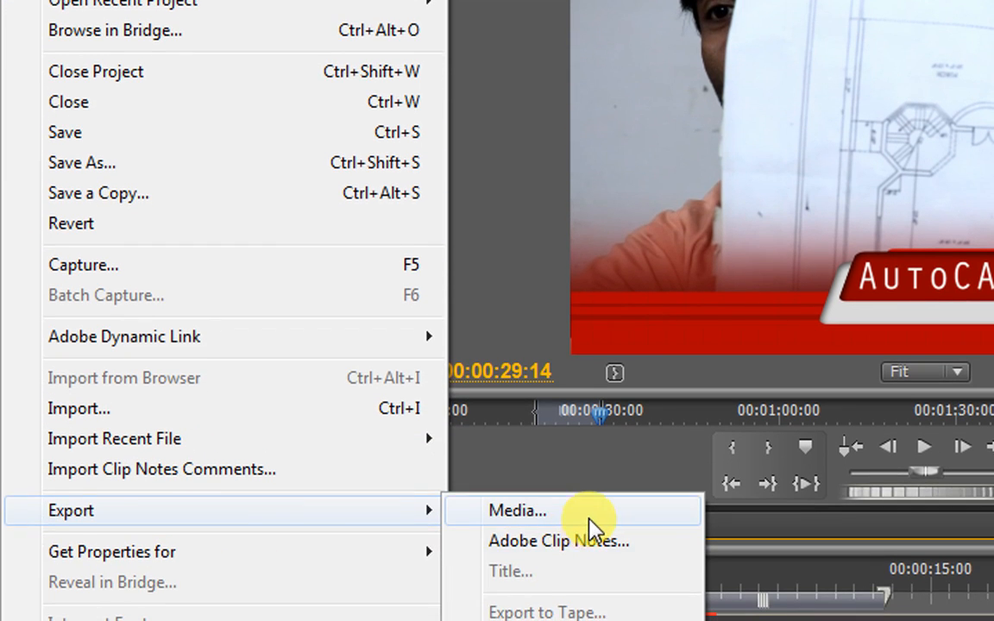
pyautogui.click(578, 518)
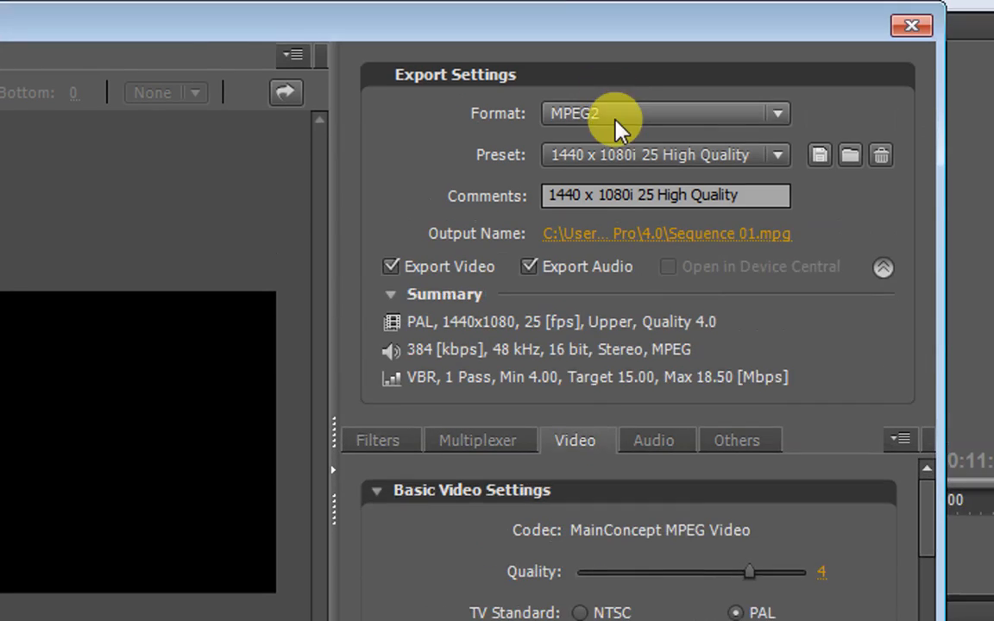
pyautogui.click(598, 113)
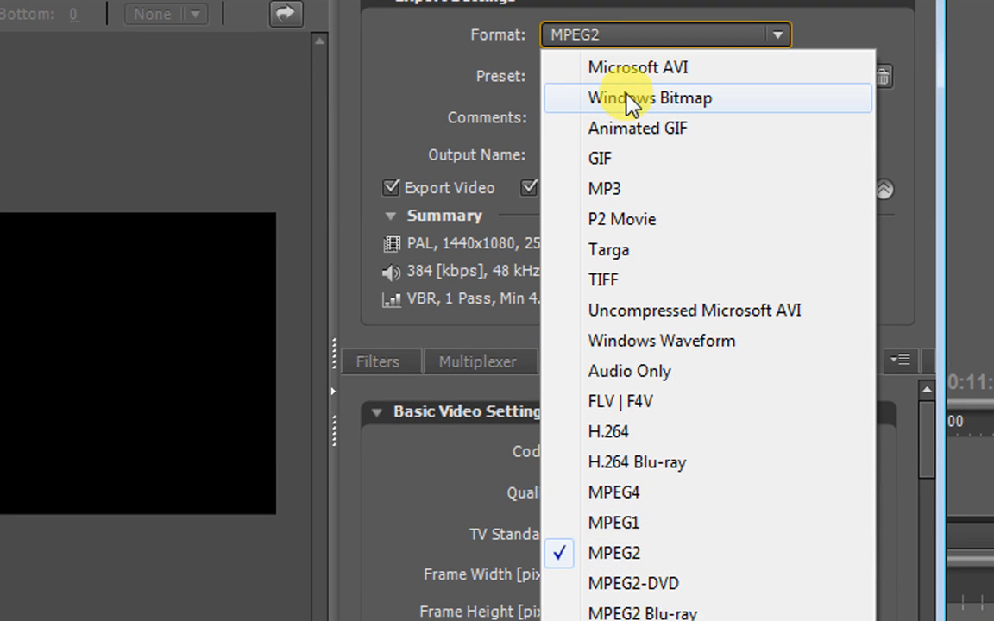
pyautogui.click(623, 556)
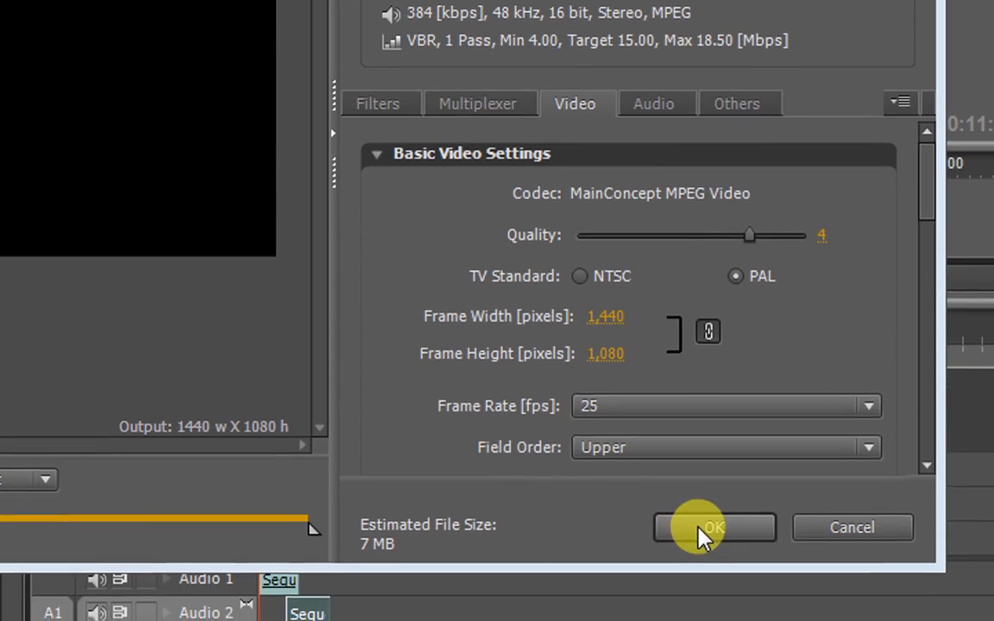
pyautogui.click(698, 560)
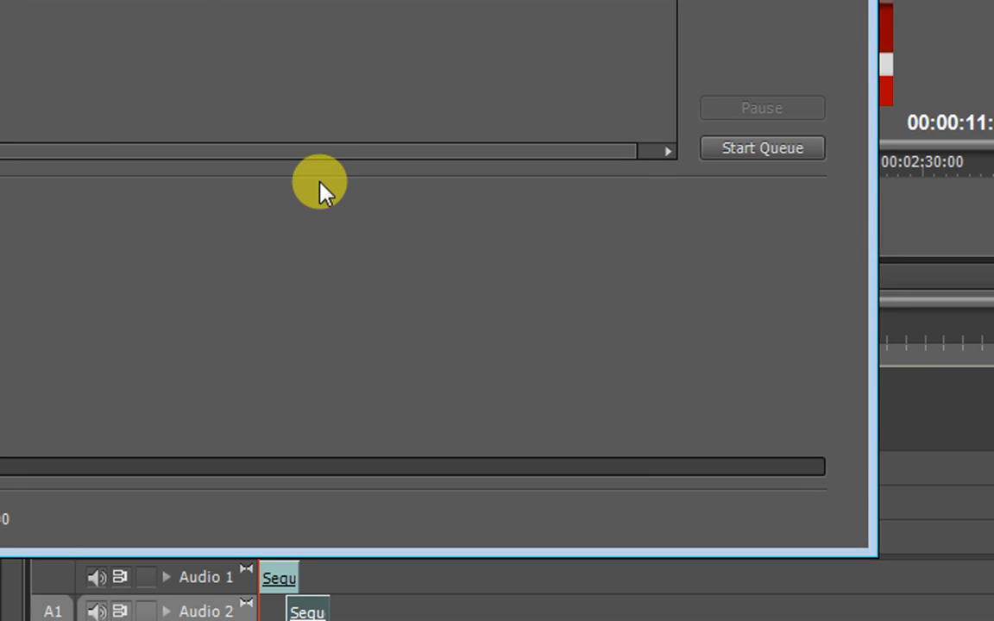
pyautogui.click(744, 152)
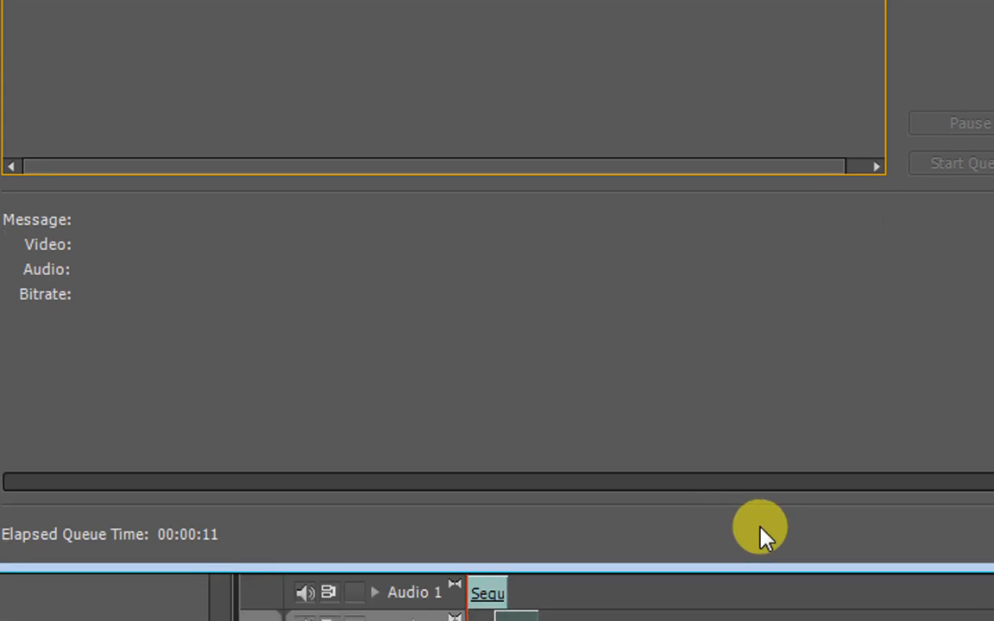
# Switch to Windows Explorer and open the Documents\Adobe\Premiere Pro\4.0 folder containing the exported file
pyautogui.click(844, 548)
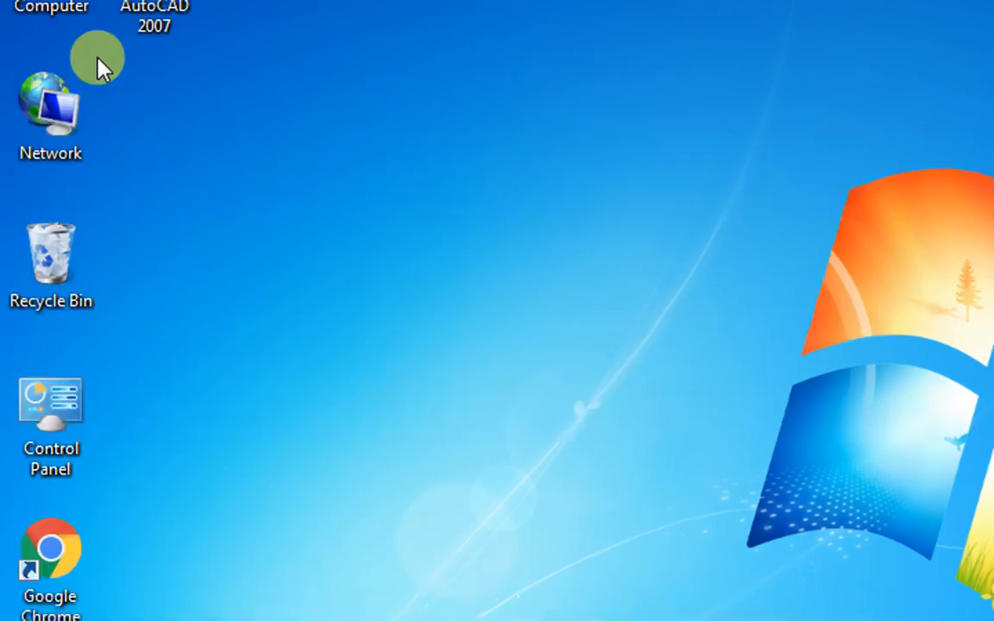
pyautogui.doubleClick(40, 101)
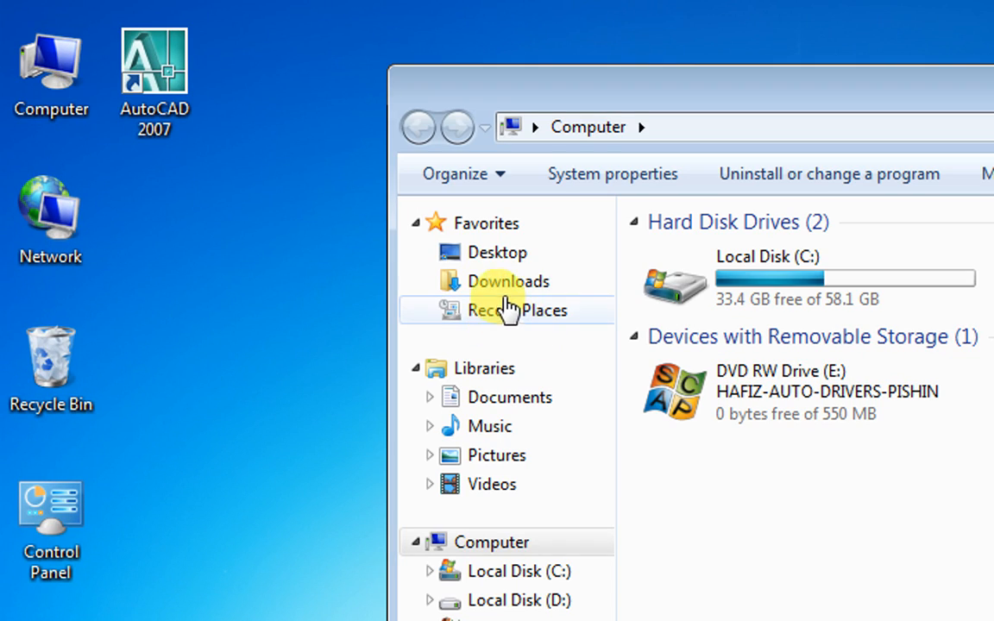
pyautogui.click(511, 397)
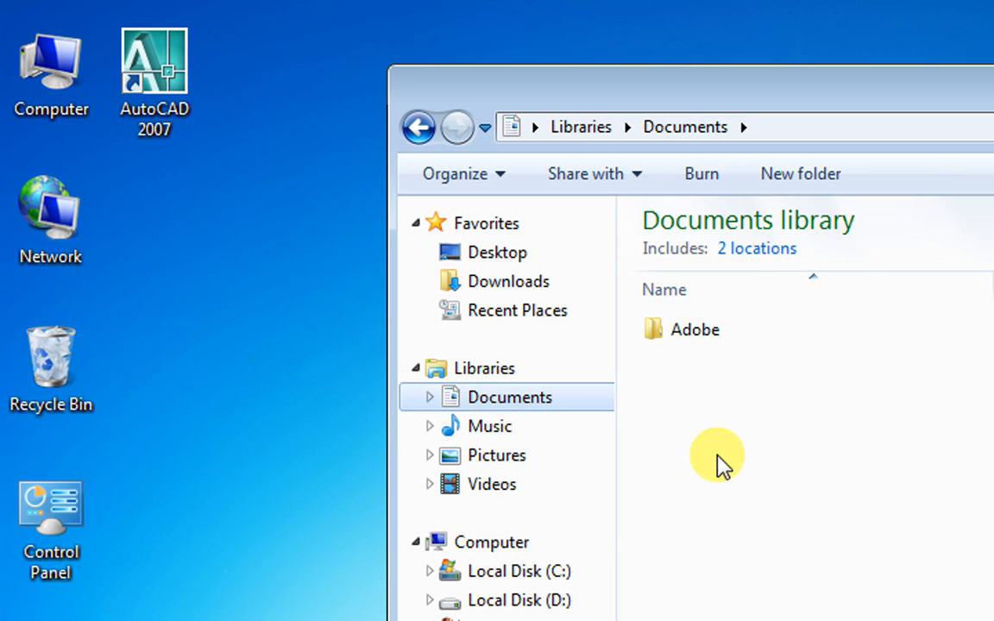
pyautogui.doubleClick(696, 333)
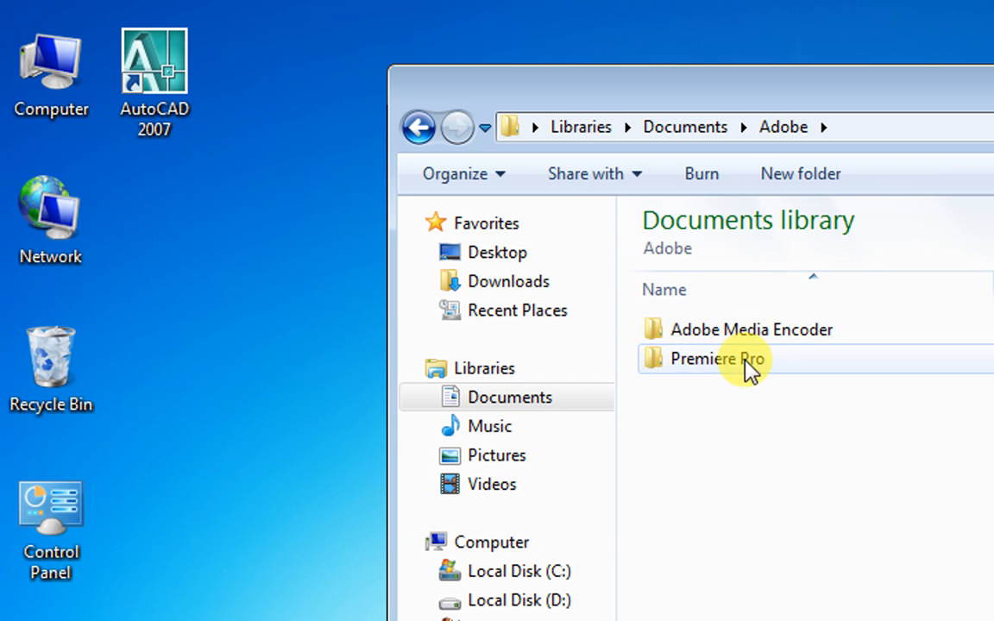
pyautogui.click(721, 369)
pyautogui.doubleClick(720, 369)
pyautogui.doubleClick(668, 338)
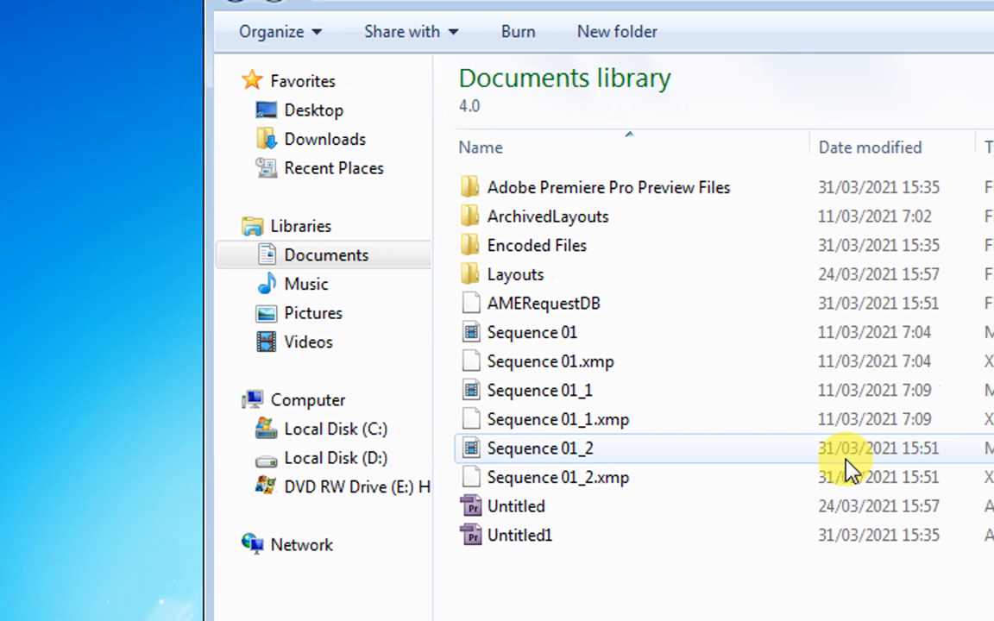
# Play the exported Sequence 01_2 movie clip in the media player, and replay it
pyautogui.moveTo(418, 455)
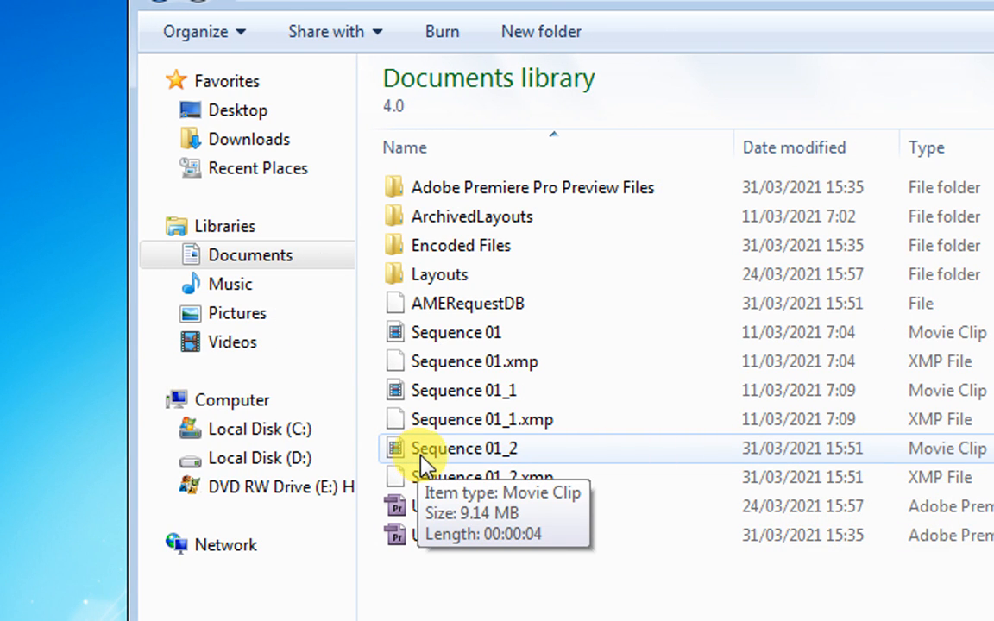
pyautogui.doubleClick(418, 454)
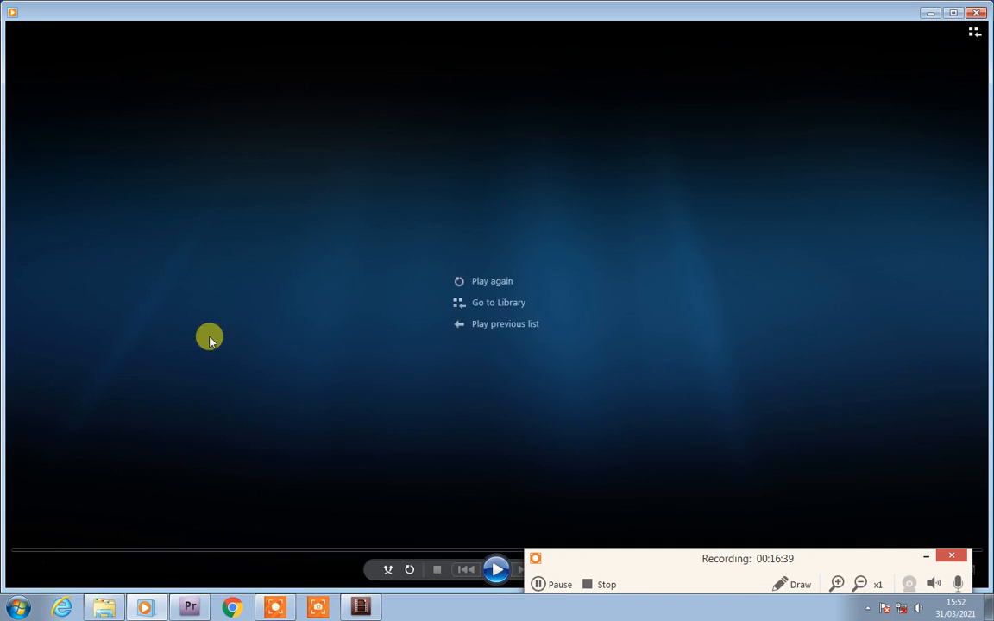
pyautogui.click(499, 570)
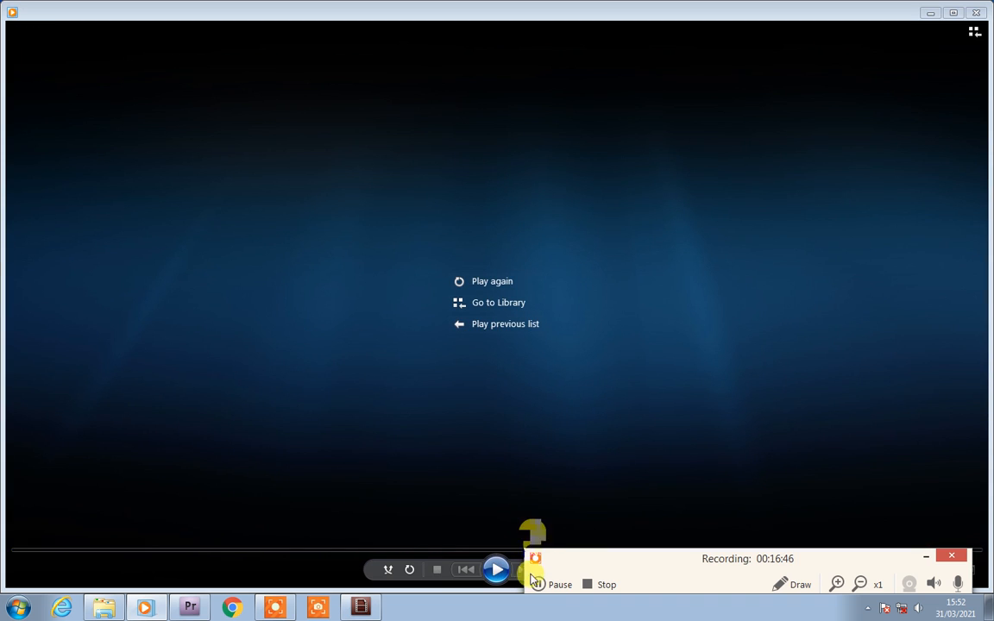
# Switch back to Premiere Pro and set the playhead to 00:00:00:00 in Sequence 01 with Video 1's output off
pyautogui.click(192, 608)
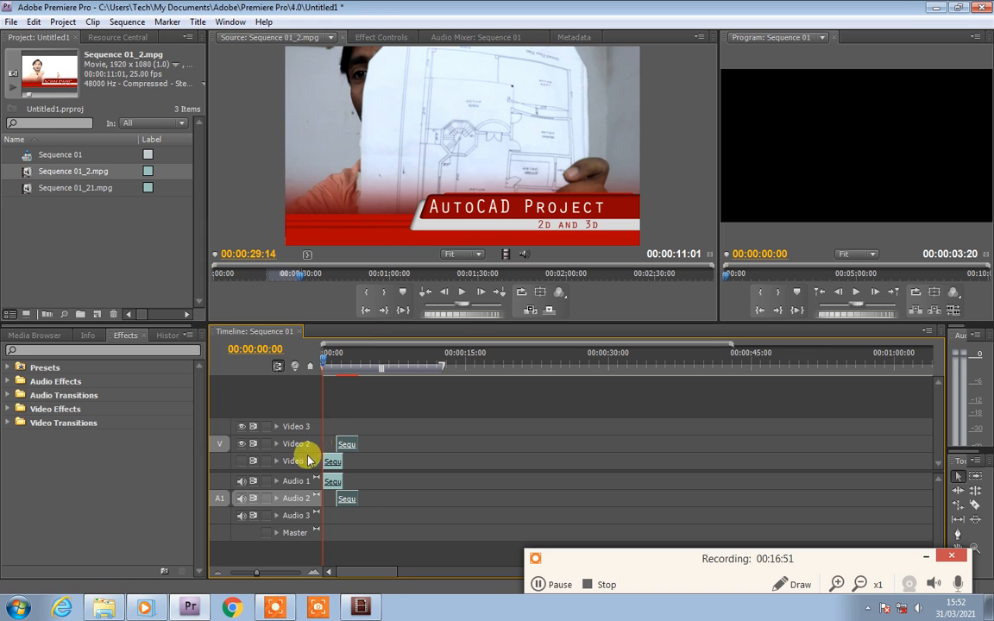
pyautogui.click(242, 462)
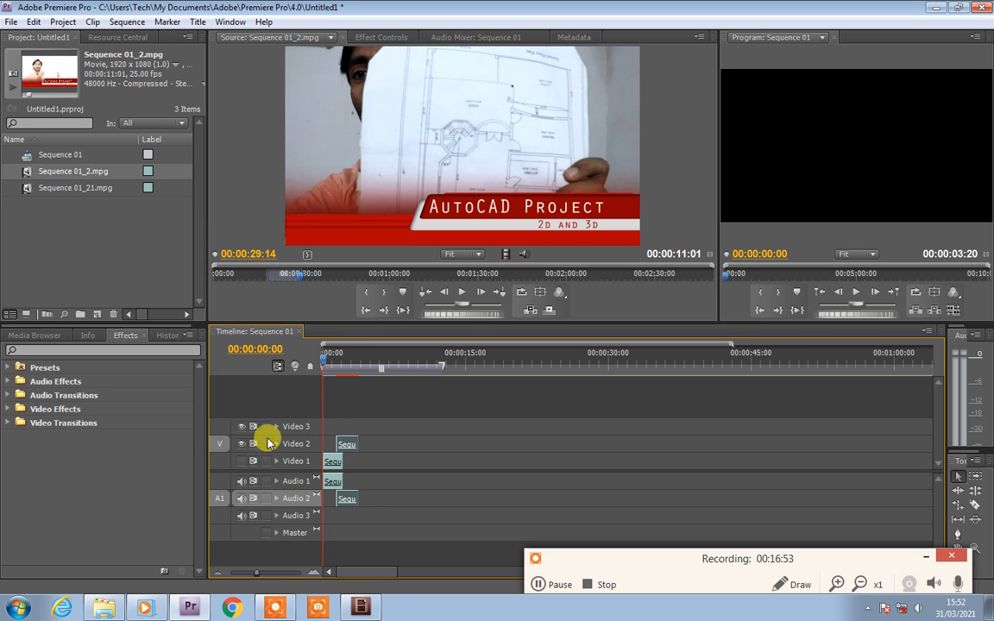
pyautogui.moveTo(324, 364)
pyautogui.mouseDown()
pyautogui.moveTo(354, 360)
pyautogui.moveTo(322, 366)
pyautogui.mouseUp()
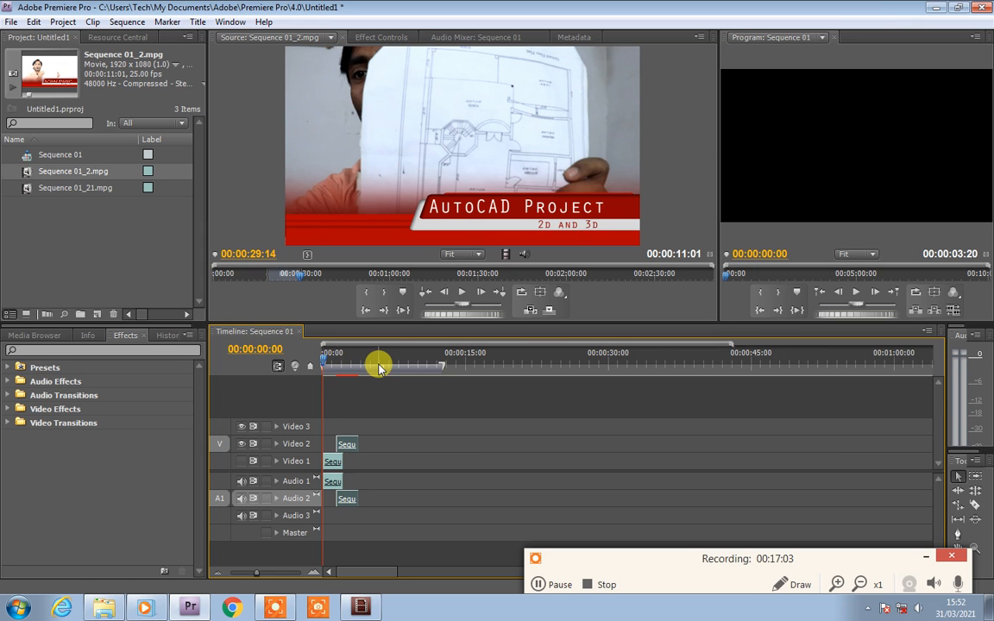